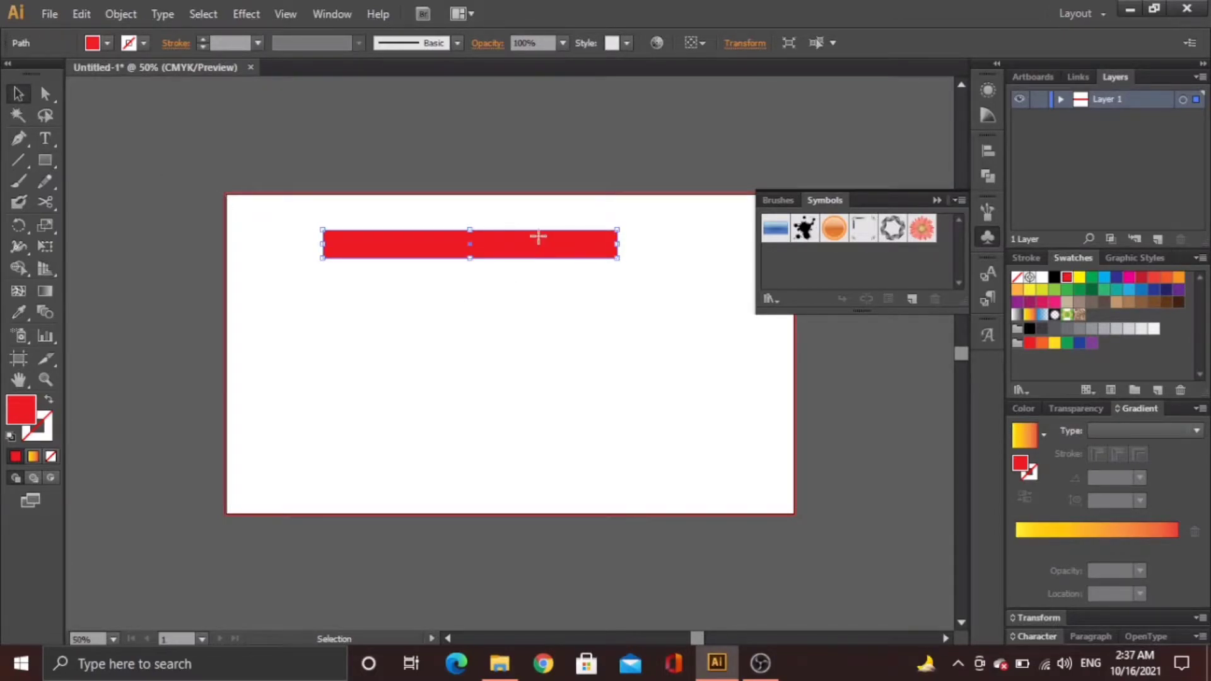
Step: Duplicate the red bar straight downward with even spacing to build a column of seven stripes
{"action": "left_click_drag", "start_coordinate": [538, 236], "coordinate": [543, 282]}
{"action": "key", "text": "shift"}
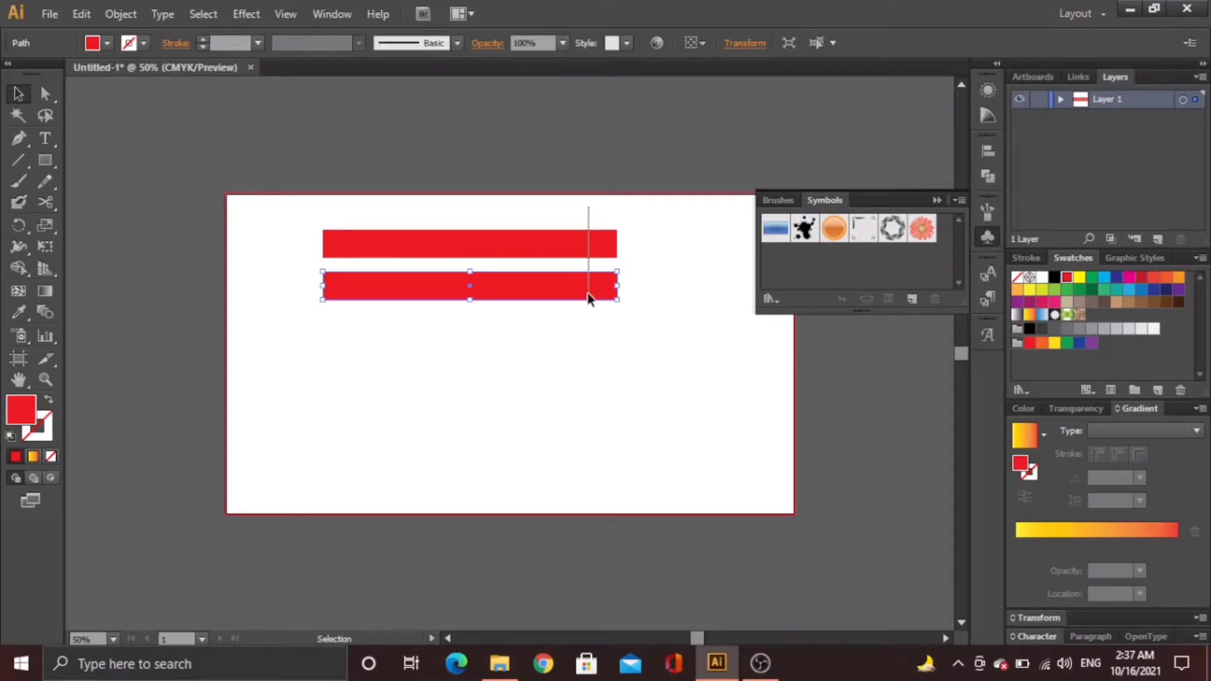
{"action": "key", "text": "ctrl+a"}
{"action": "key", "text": "ctrl"}
{"action": "key", "text": "ctrl+d"}
{"action": "key", "text": "ctrl+d"}
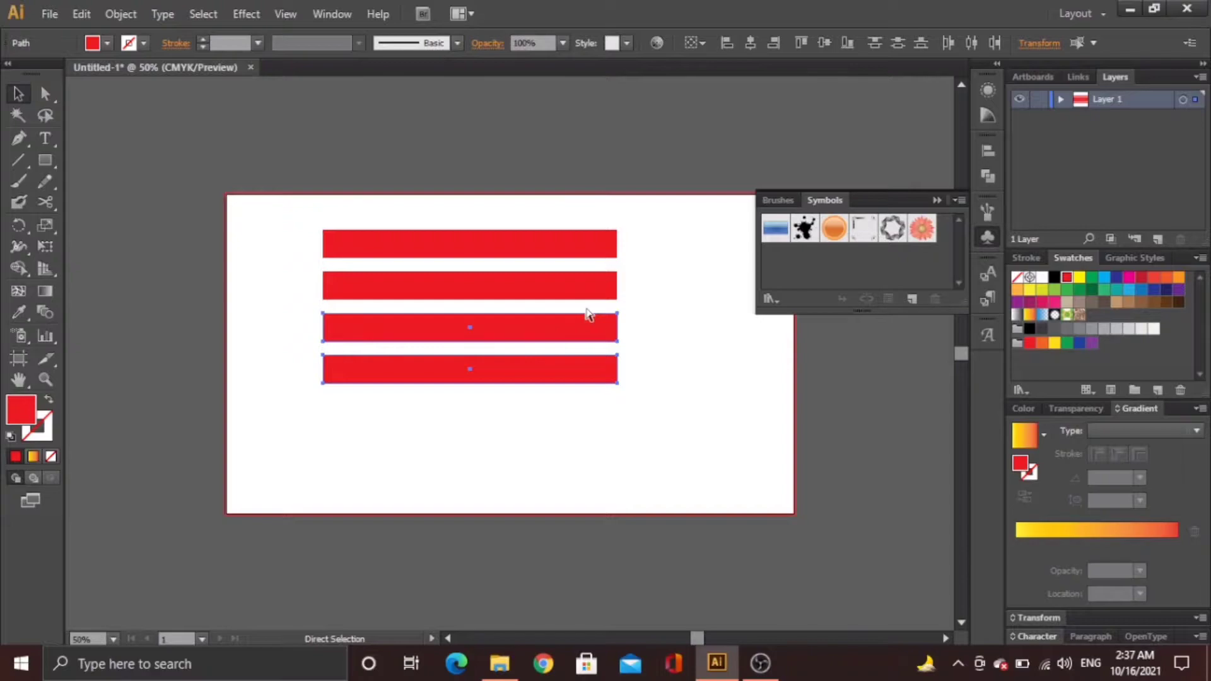
{"action": "key", "text": "ctrl+d"}
{"action": "key", "text": "ctrl+d"}
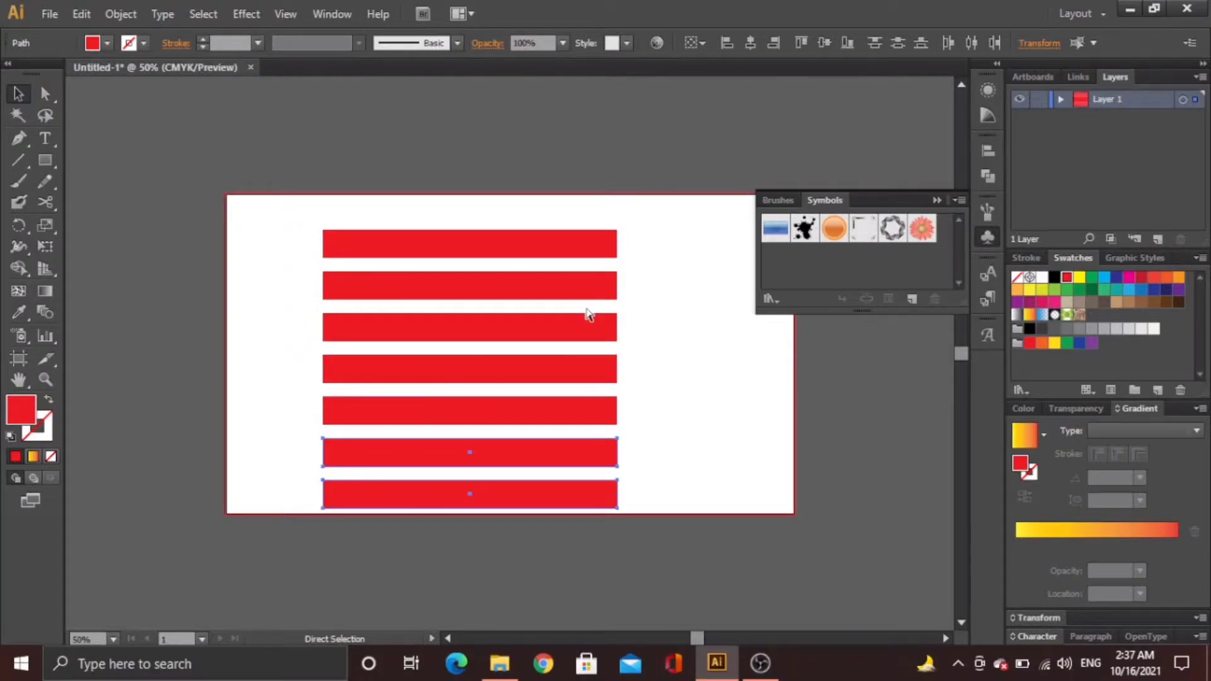
Step: Save all seven red stripes as a Movie Clip symbol and delete the stripes from the artboard
{"action": "left_click_drag", "start_coordinate": [634, 229], "coordinate": [828, 254]}
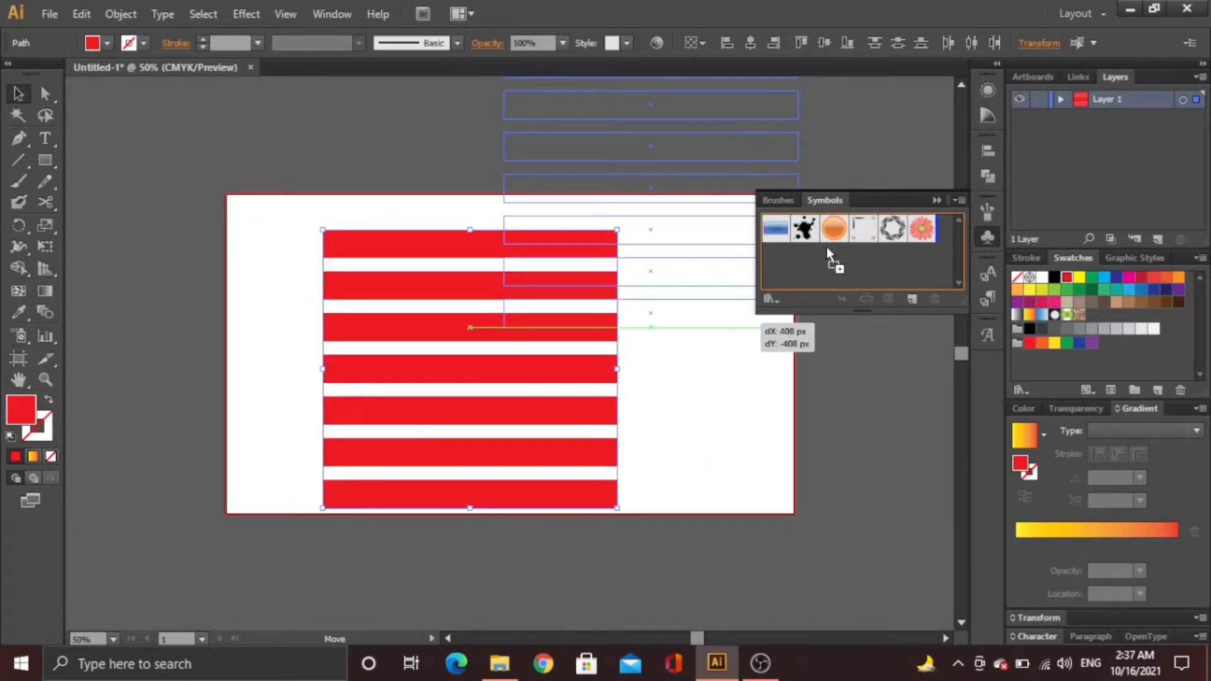
{"action": "left_click", "coordinate": [598, 422]}
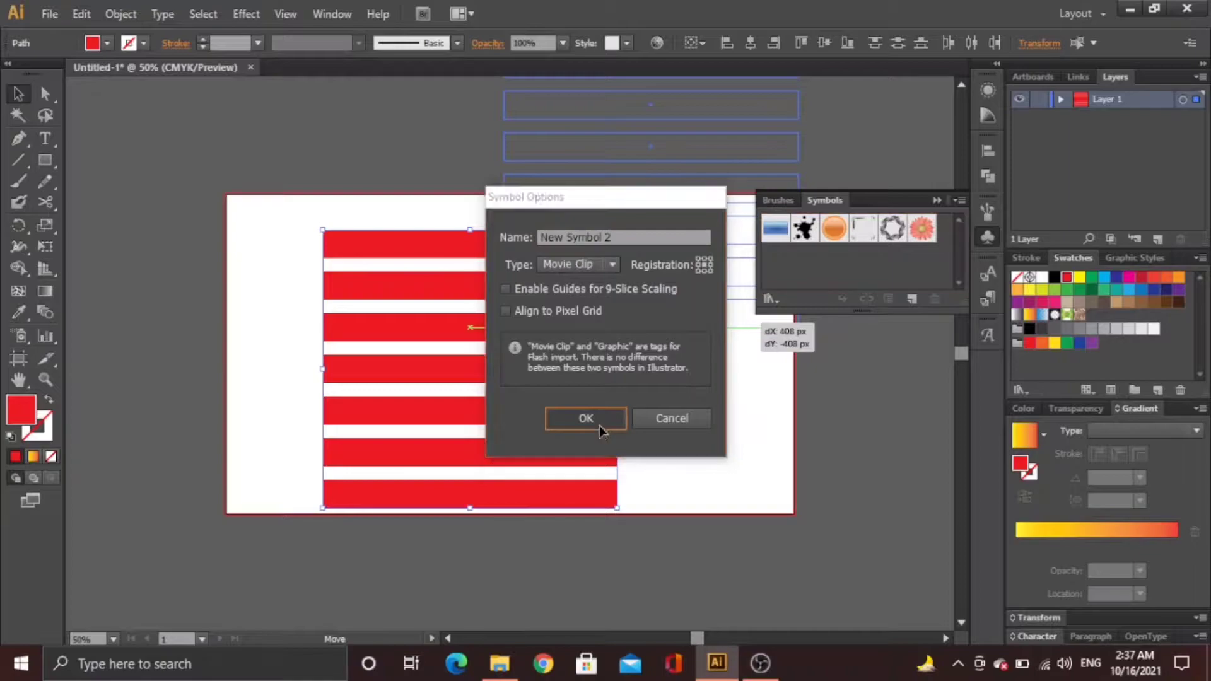
{"action": "key", "text": "Delete"}
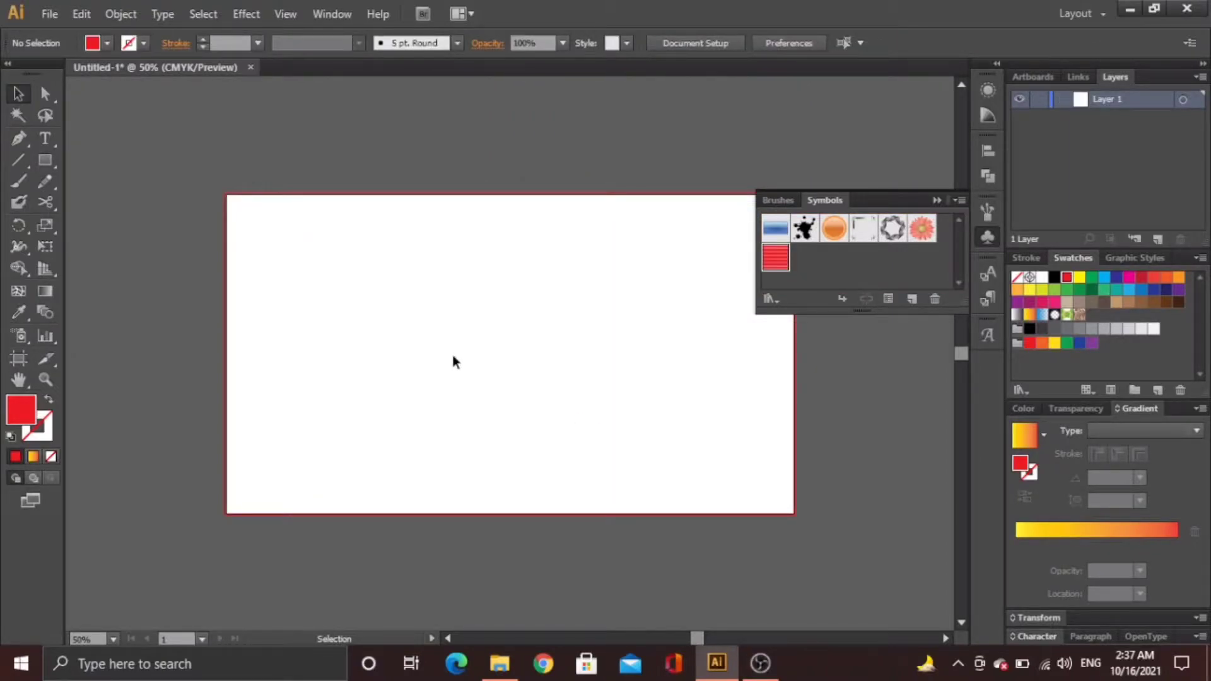
Step: Draw a circle about 572 px in diameter near the artboard's centre and fill it with the yellow-to-red linear gradient
{"action": "left_click", "coordinate": [49, 162]}
{"action": "left_click_drag", "start_coordinate": [51, 167], "coordinate": [117, 208]}
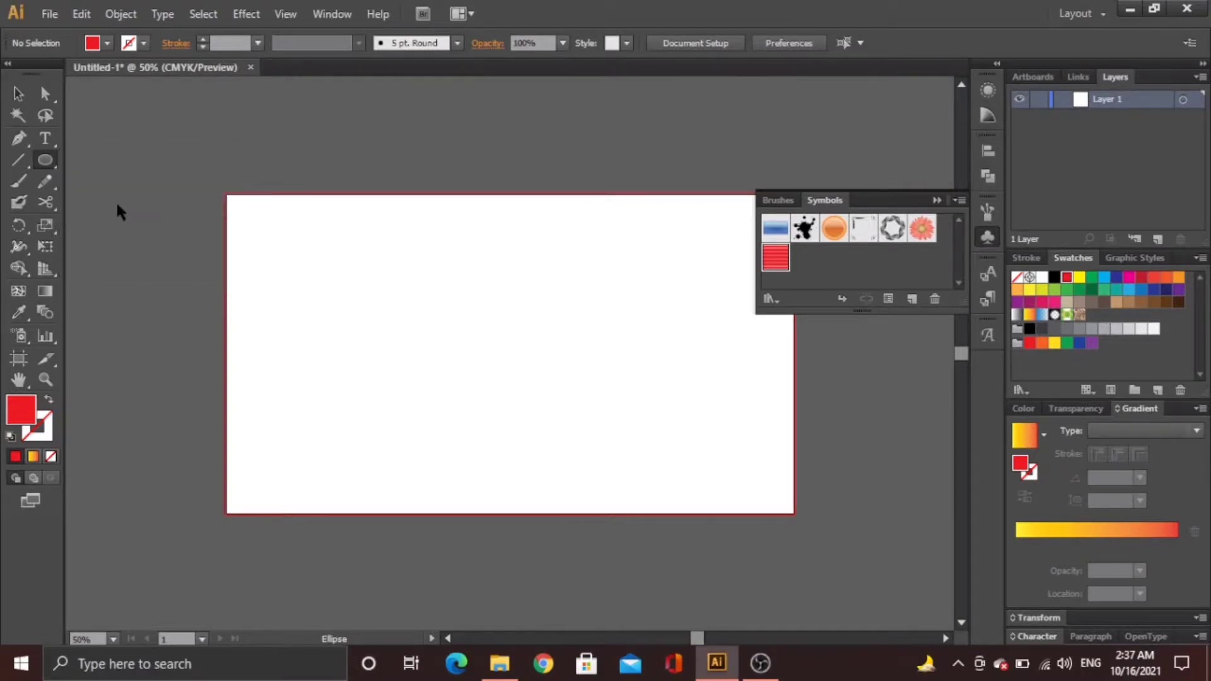
{"action": "key", "text": "alt"}
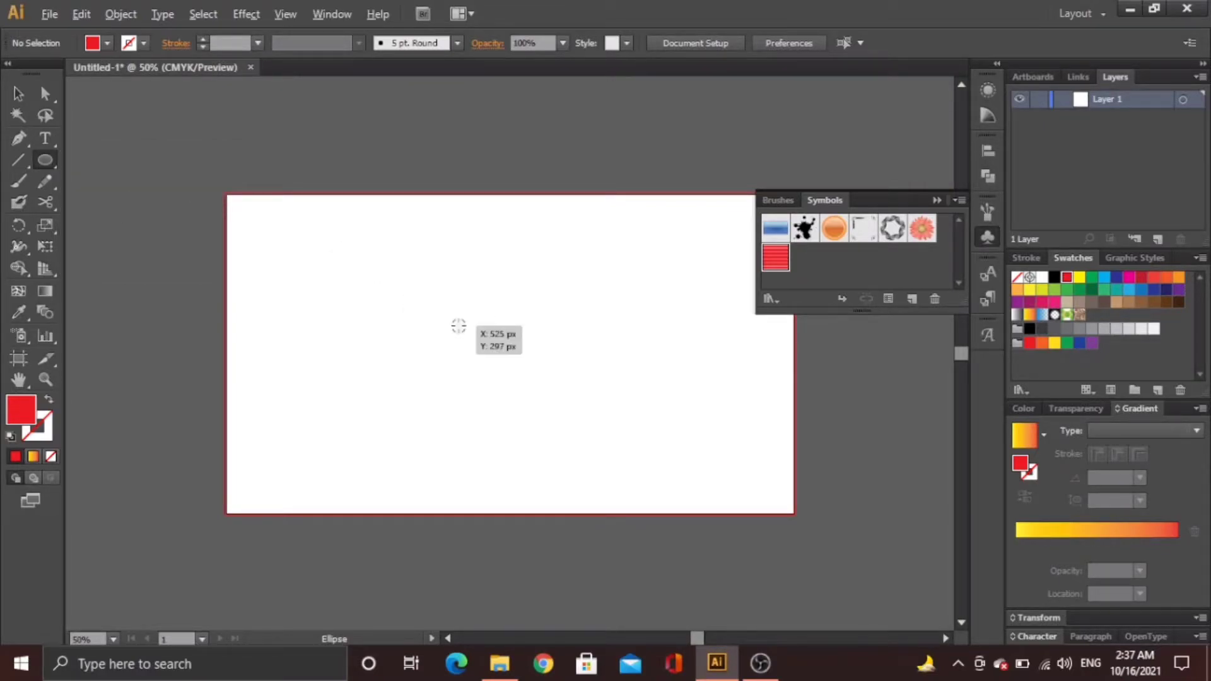
{"action": "left_click_drag", "start_coordinate": [484, 347], "coordinate": [612, 420]}
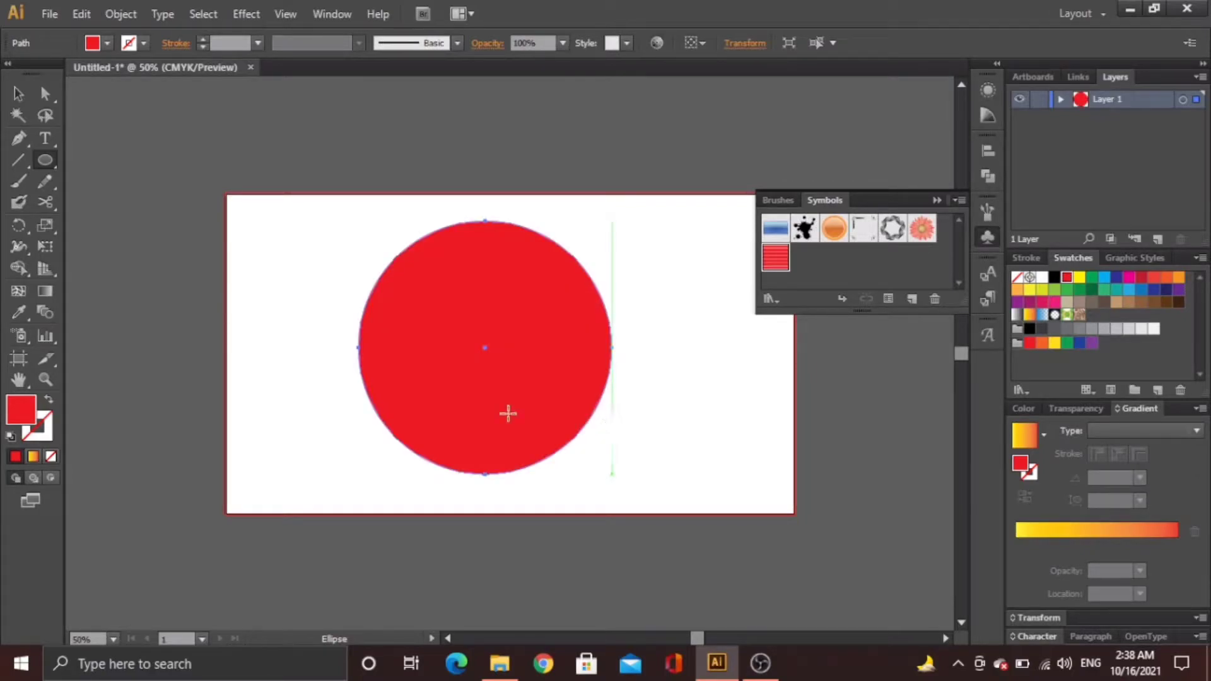
{"action": "left_click", "coordinate": [33, 457]}
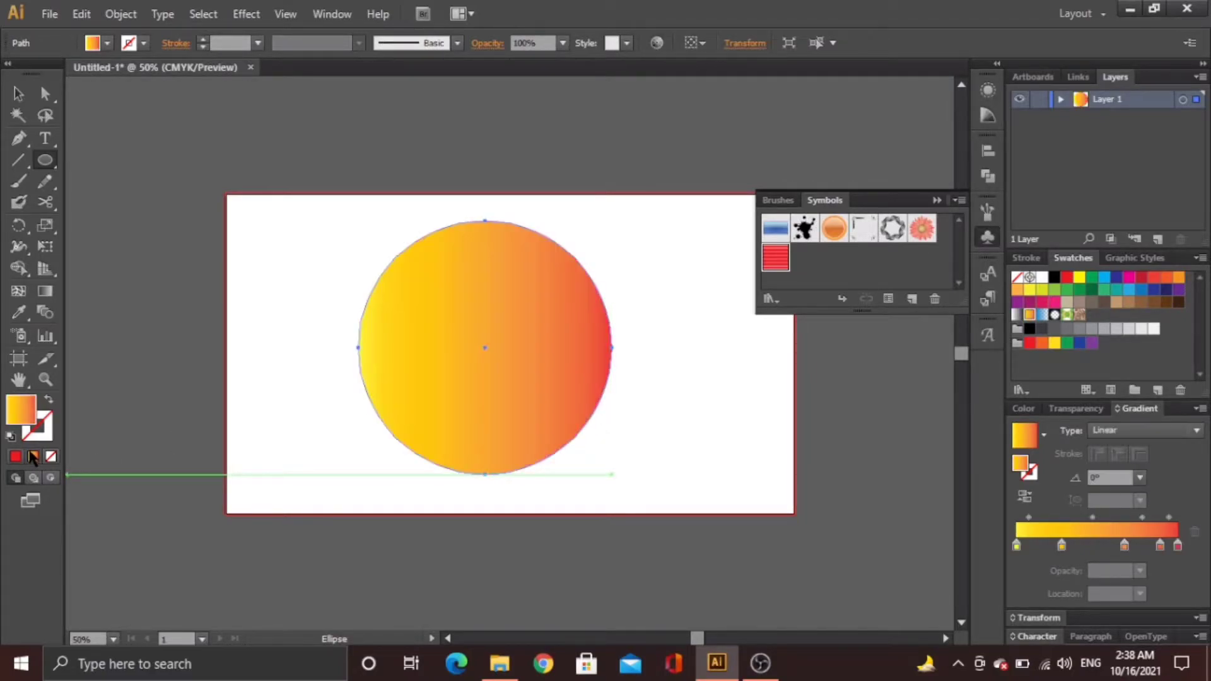
Step: Delete the circle's left anchor point so only the right half remains
{"action": "left_click", "coordinate": [45, 95]}
{"action": "left_click_drag", "start_coordinate": [320, 268], "coordinate": [380, 402]}
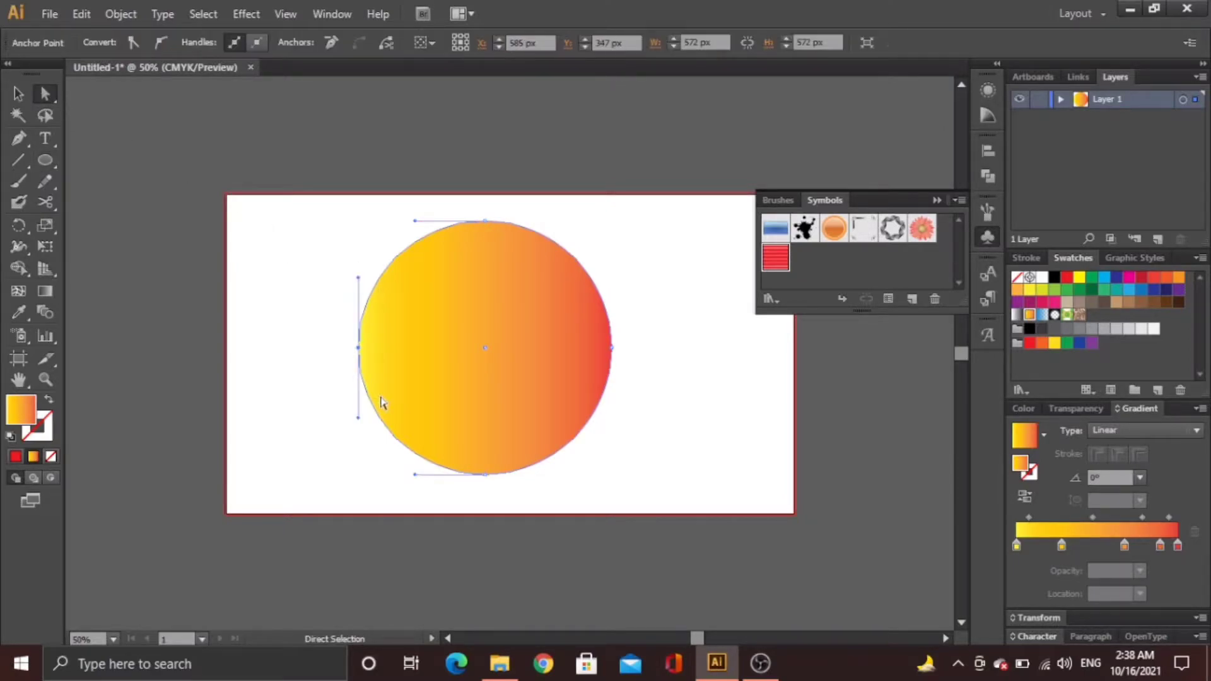
{"action": "key", "text": "Delete"}
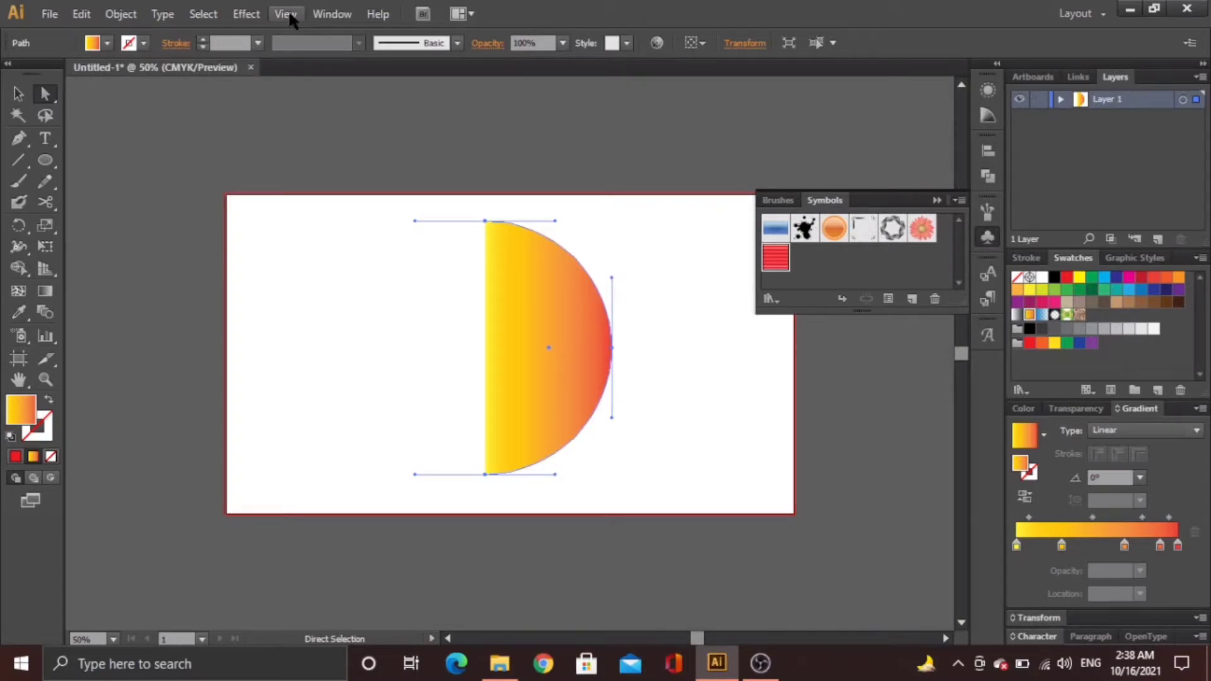
Step: Apply a 3D Revolve effect to the half circle with preview on and the surface set to No Shading
{"action": "left_click", "coordinate": [247, 15]}
{"action": "mouse_move", "coordinate": [285, 118]}
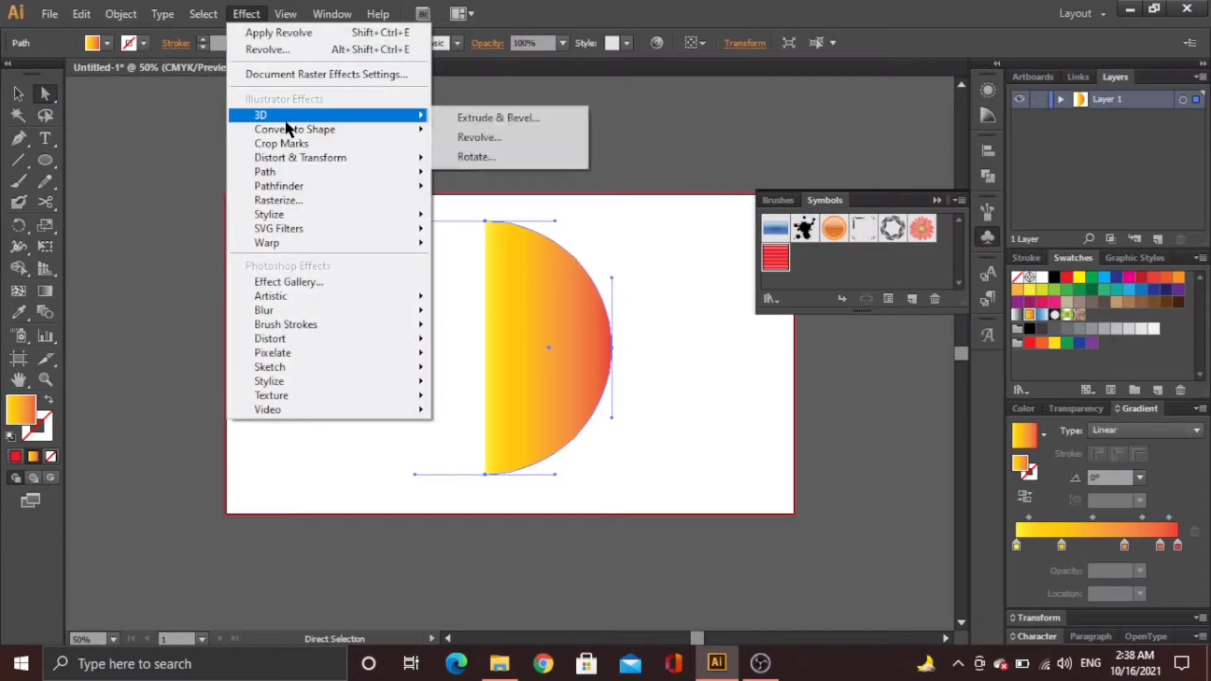
{"action": "left_click", "coordinate": [466, 138]}
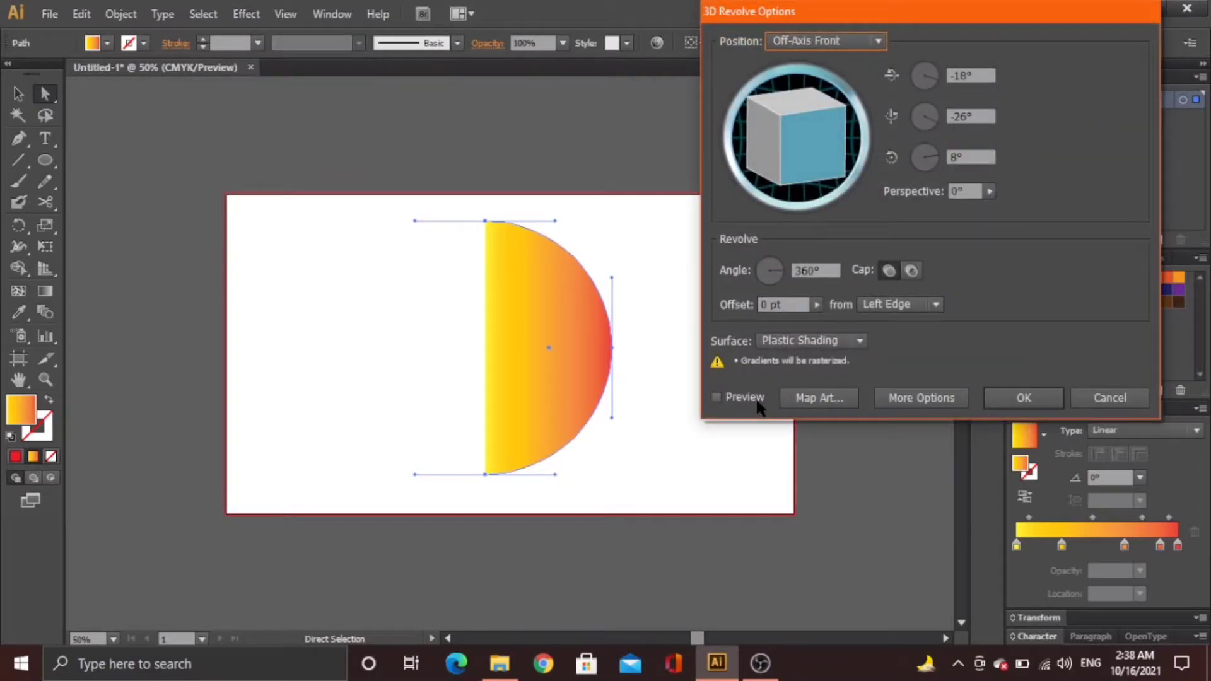
{"action": "left_click", "coordinate": [758, 402]}
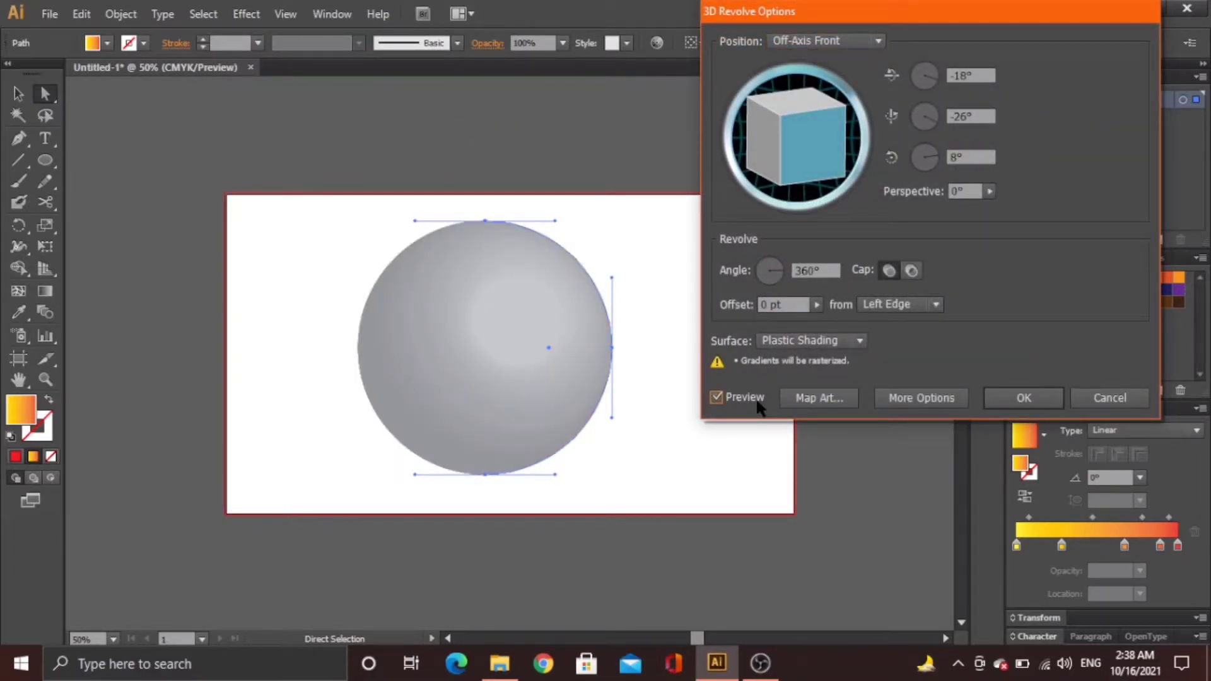
{"action": "left_click", "coordinate": [804, 339]}
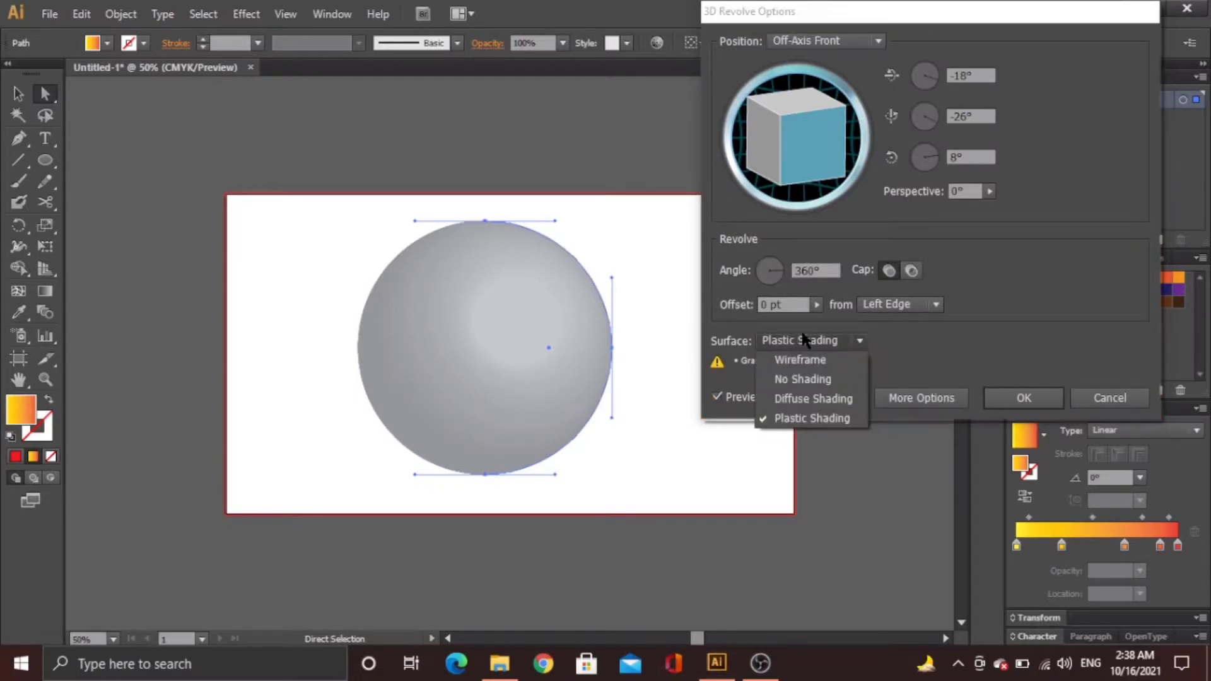
{"action": "left_click", "coordinate": [818, 379]}
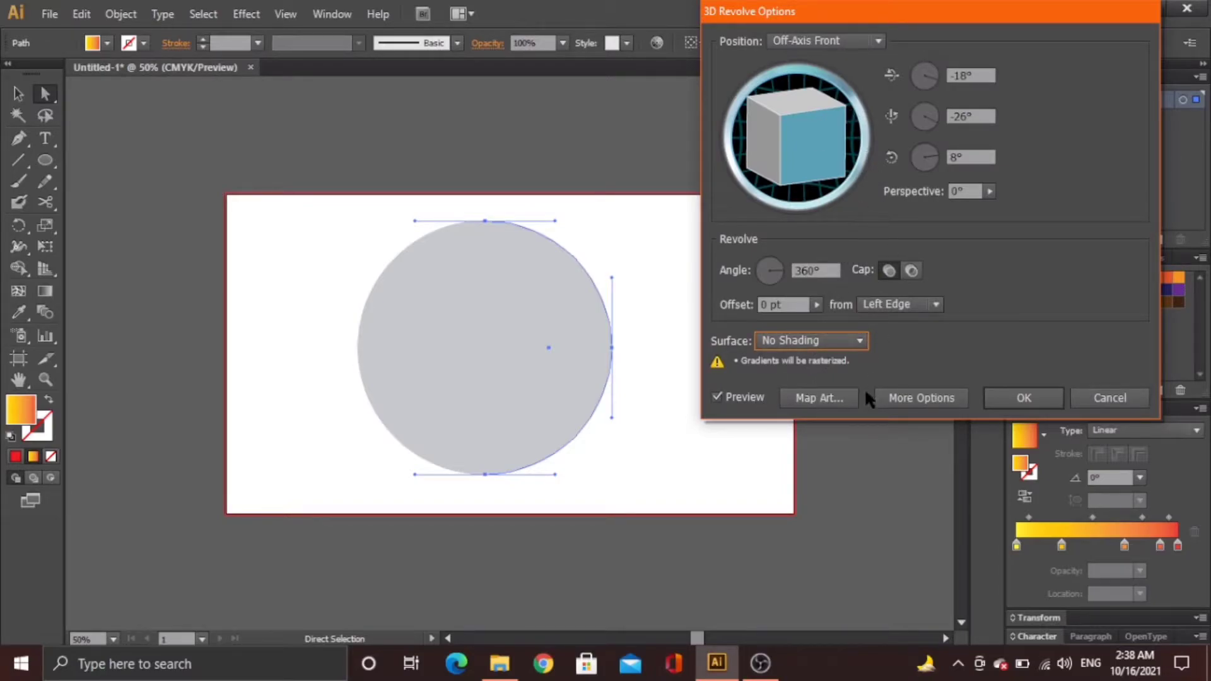
Step: Map the striped New Symbol 2 onto the revolved sphere, scaled to fit with Invisible Geometry enabled, and apply the effect
{"action": "left_click", "coordinate": [839, 399]}
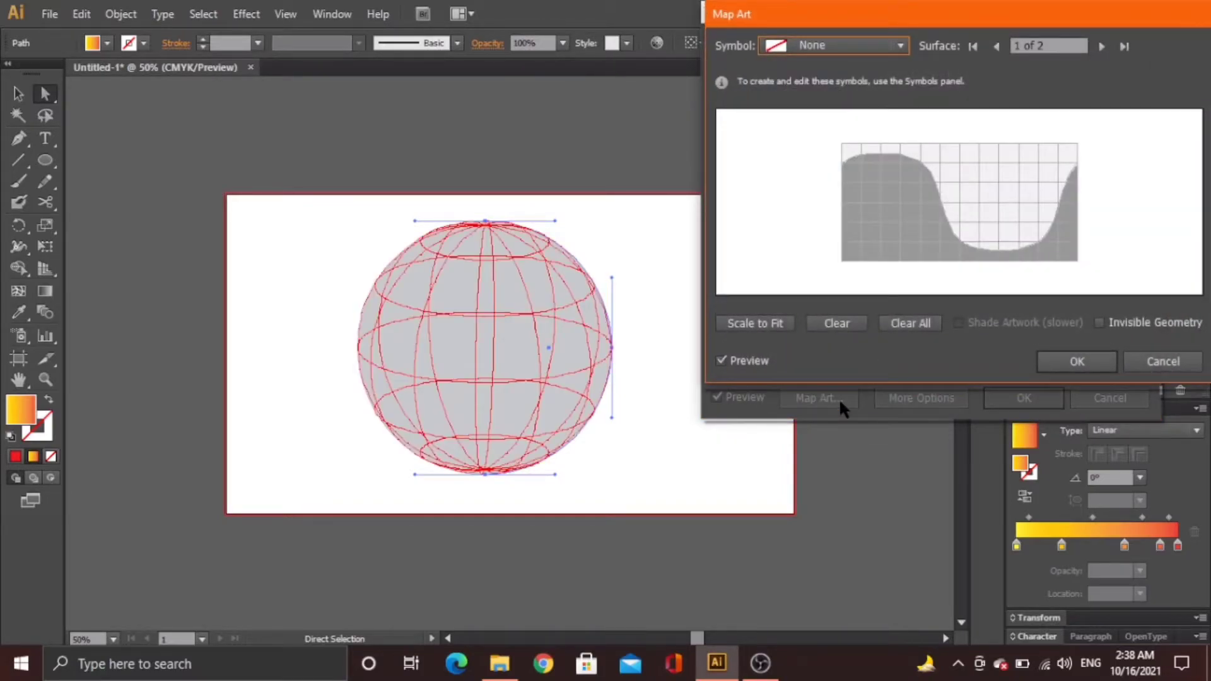
{"action": "left_click", "coordinate": [873, 44]}
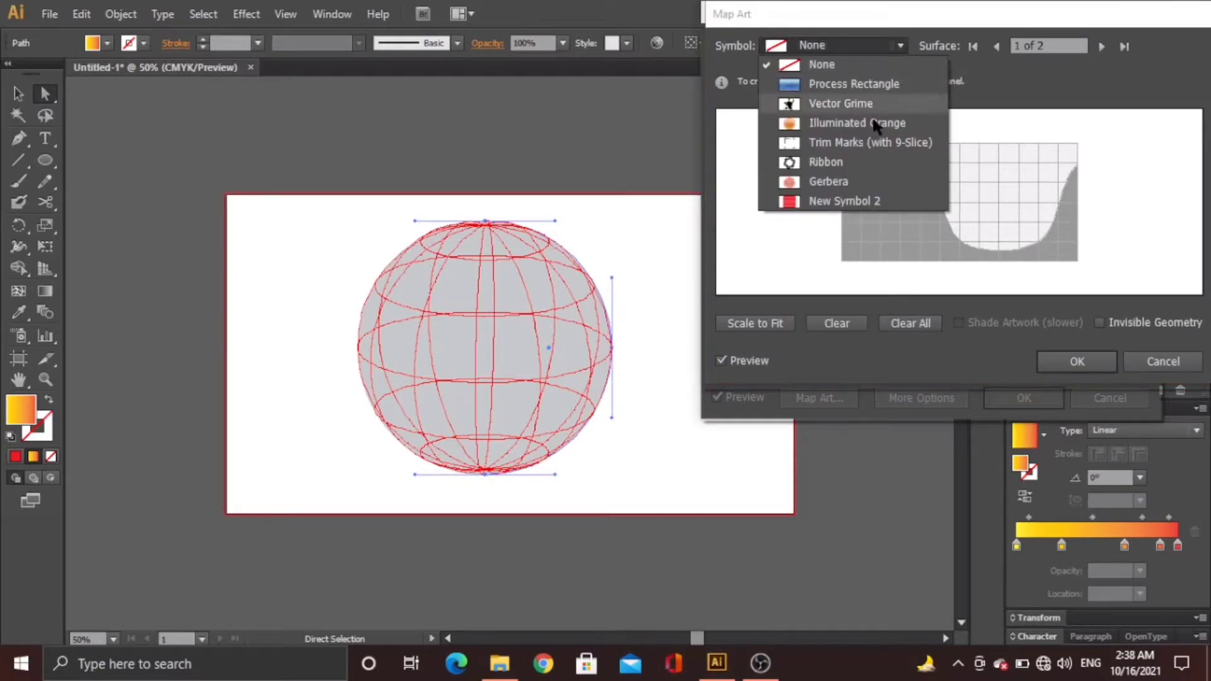
{"action": "left_click", "coordinate": [859, 202]}
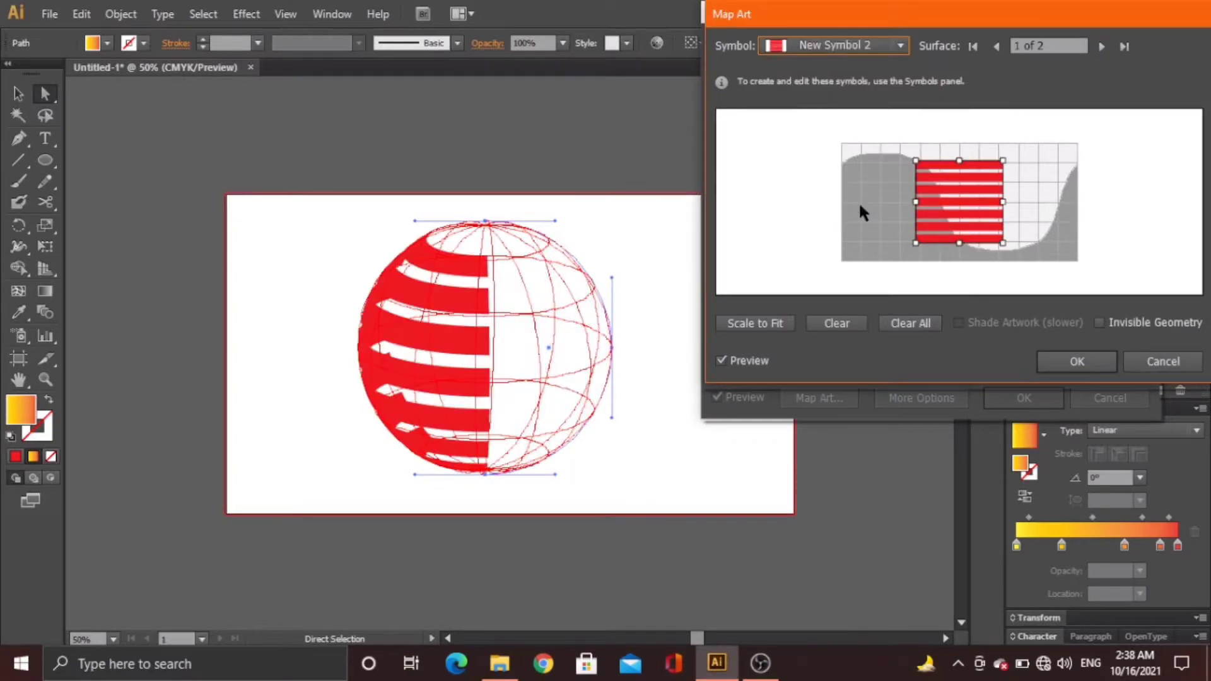
{"action": "left_click", "coordinate": [780, 328]}
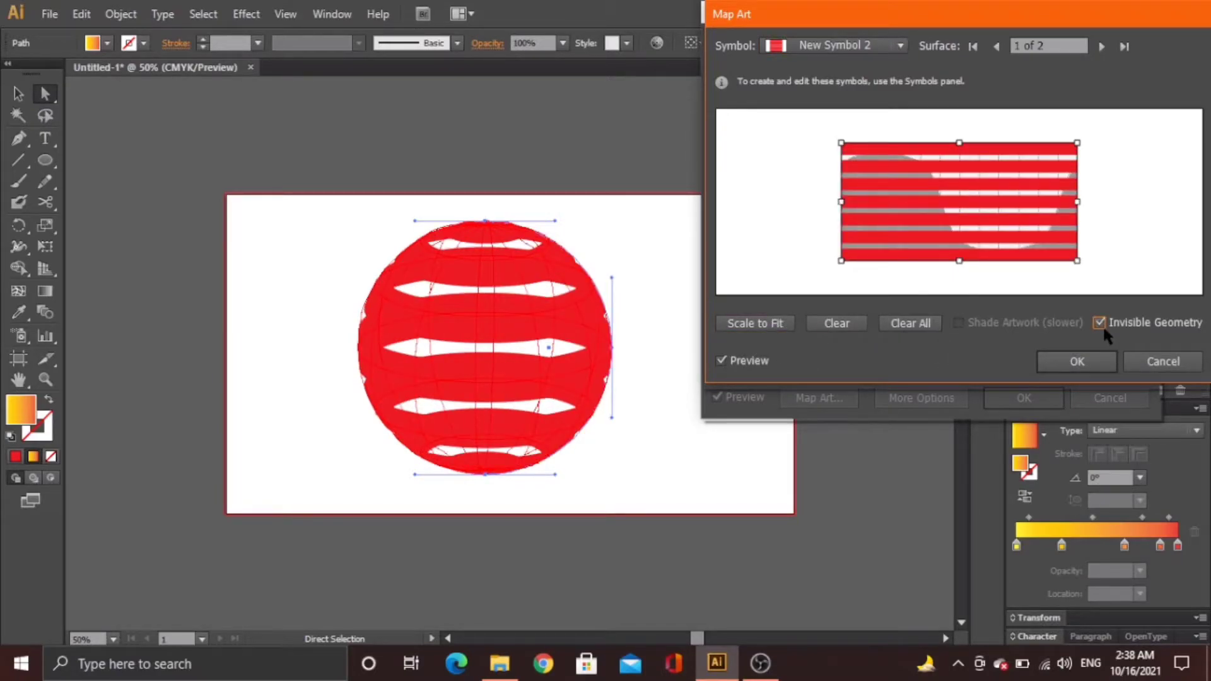
{"action": "left_click", "coordinate": [1089, 359]}
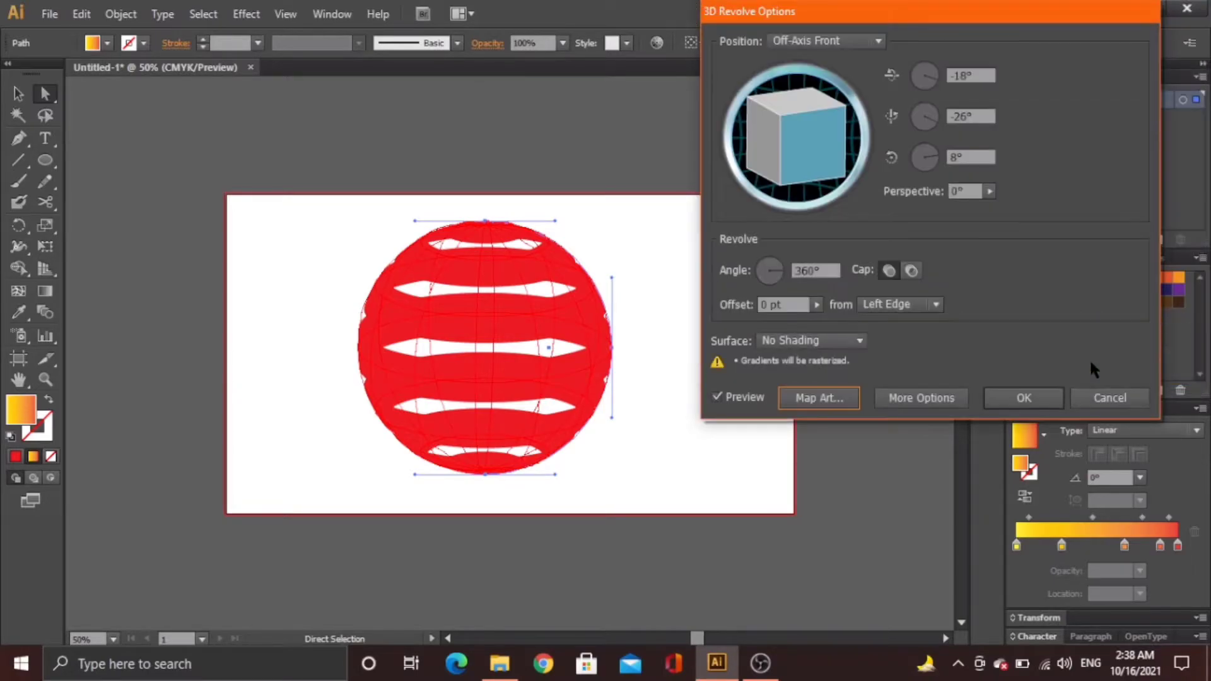
{"action": "left_click", "coordinate": [1041, 391]}
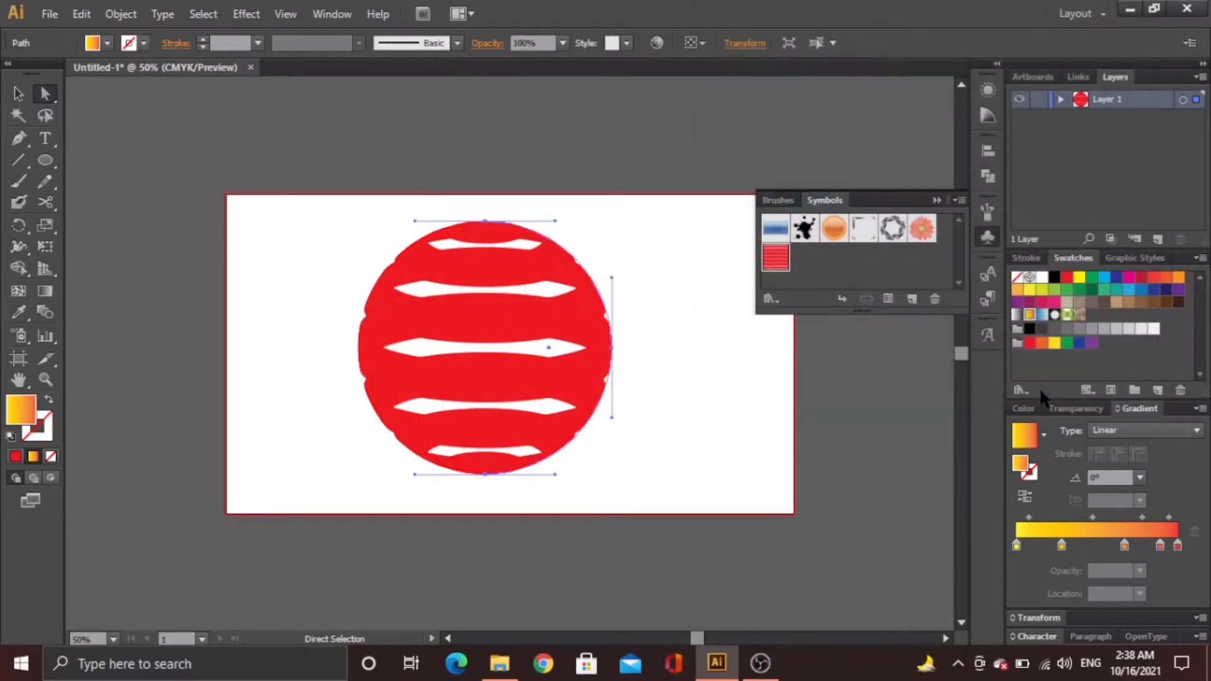
Step: Expand the appearance of the striped sphere, ungroup the result and deselect it
{"action": "left_click", "coordinate": [121, 15]}
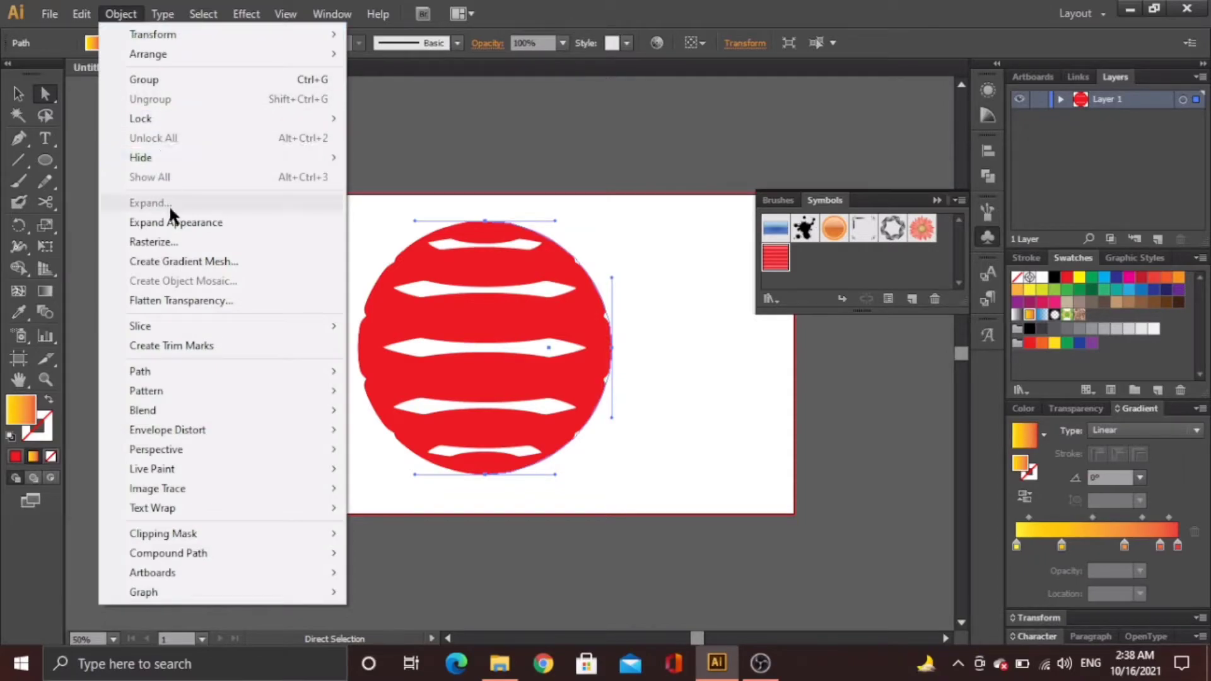
{"action": "left_click", "coordinate": [178, 224]}
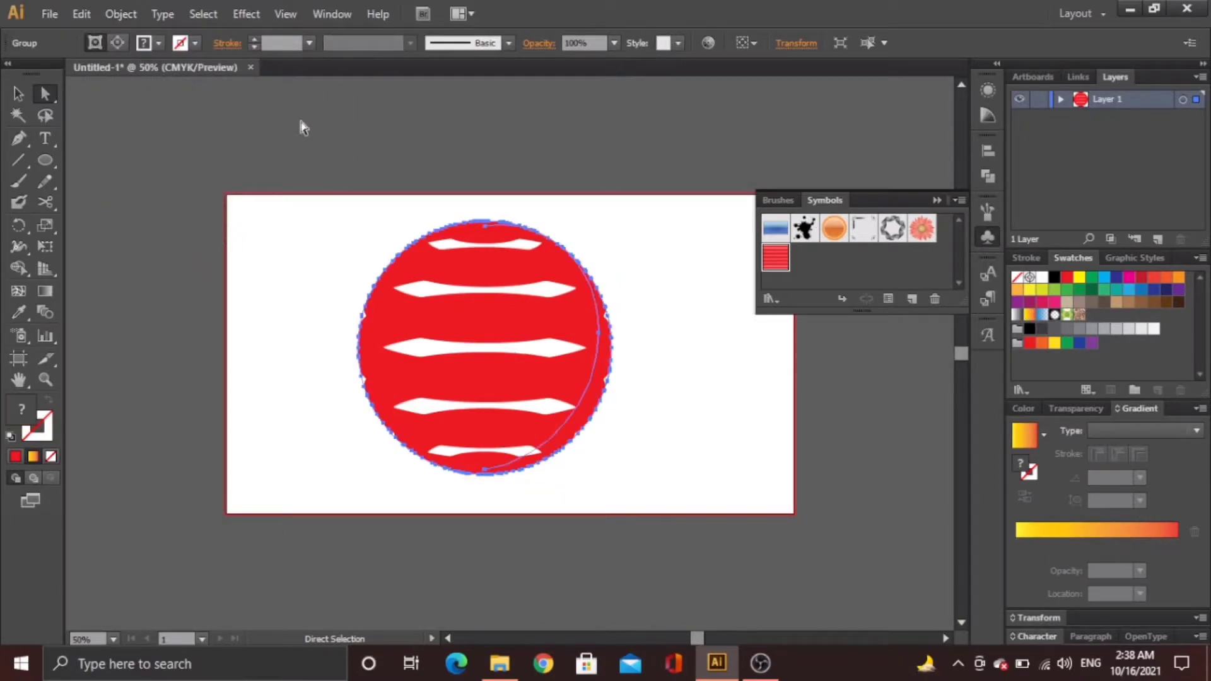
{"action": "left_click", "coordinate": [135, 13]}
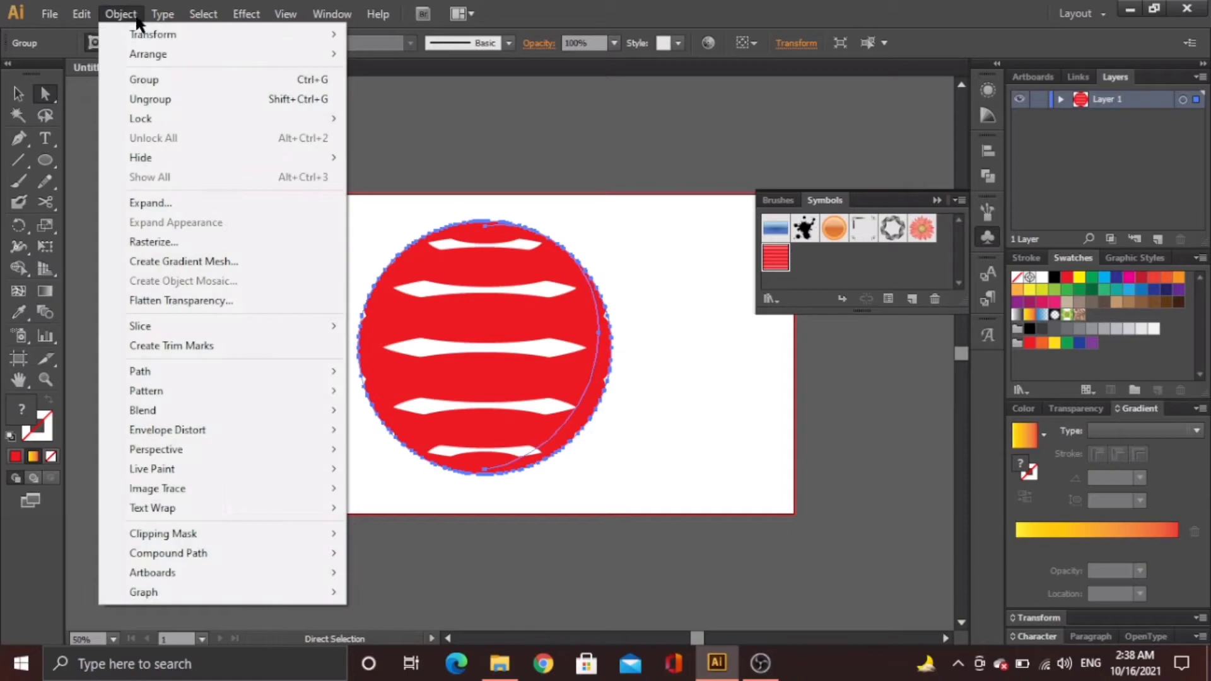
{"action": "left_click", "coordinate": [168, 101]}
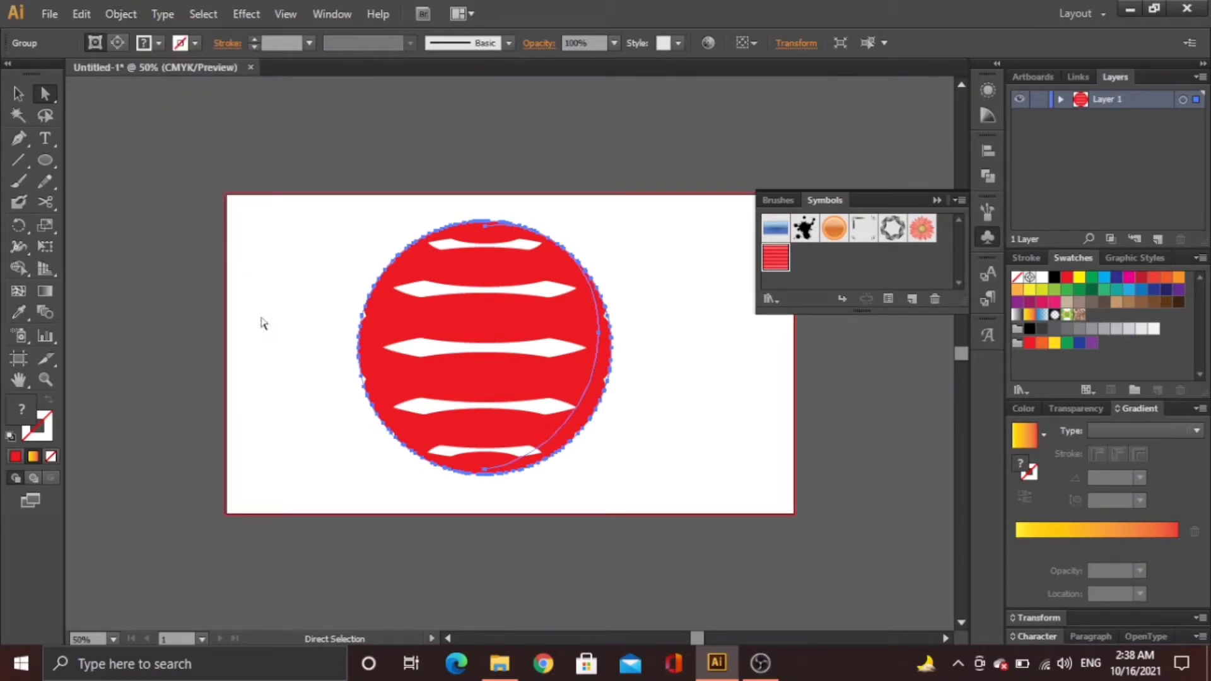
{"action": "left_click", "coordinate": [262, 322]}
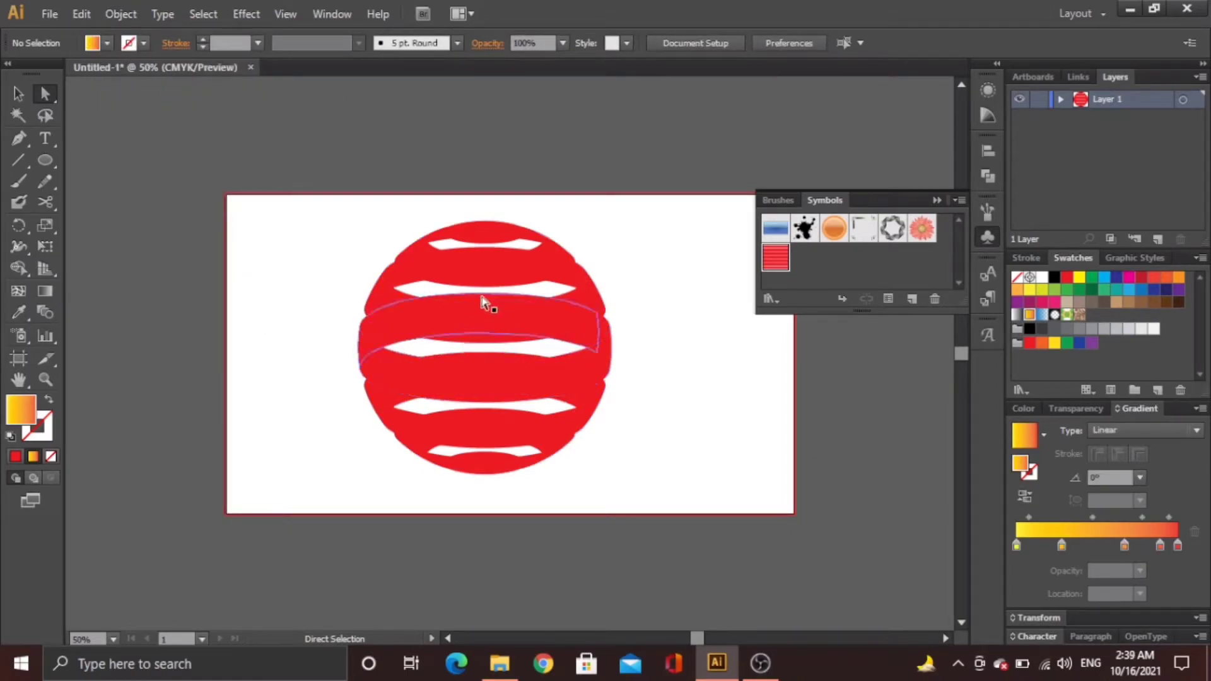
{"action": "left_click_drag", "start_coordinate": [492, 258], "coordinate": [493, 235]}
{"action": "left_click", "coordinate": [491, 229], "text": "ctrl"}
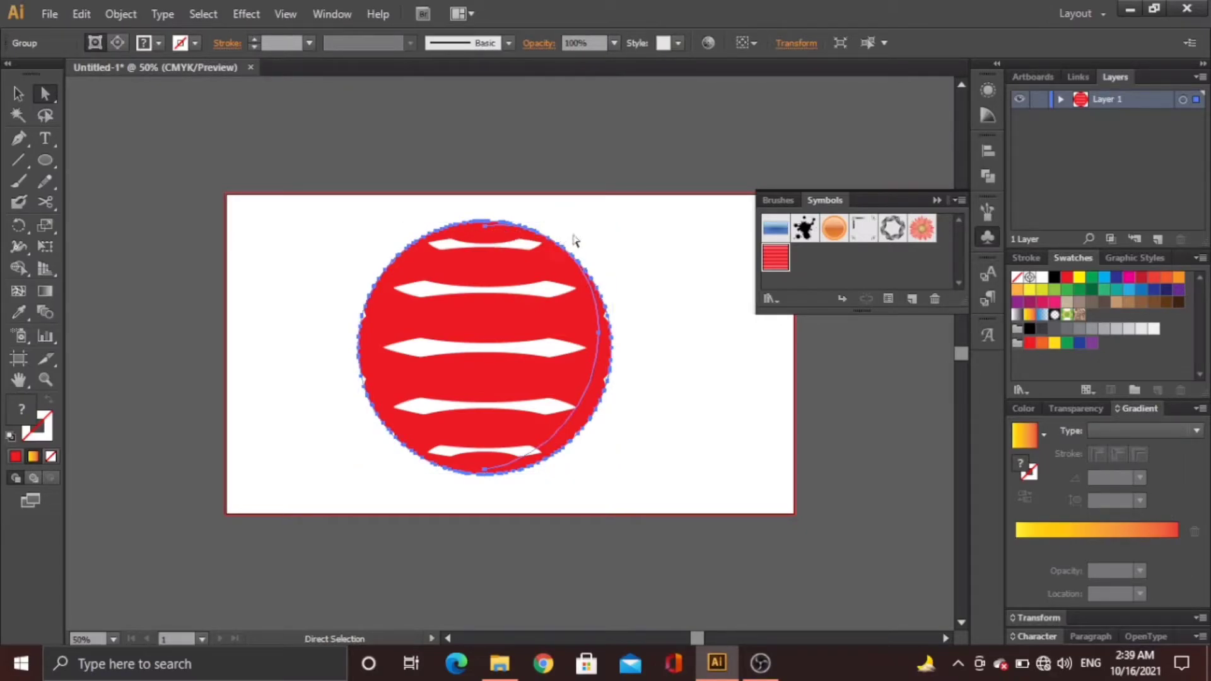
{"action": "left_click", "coordinate": [572, 240]}
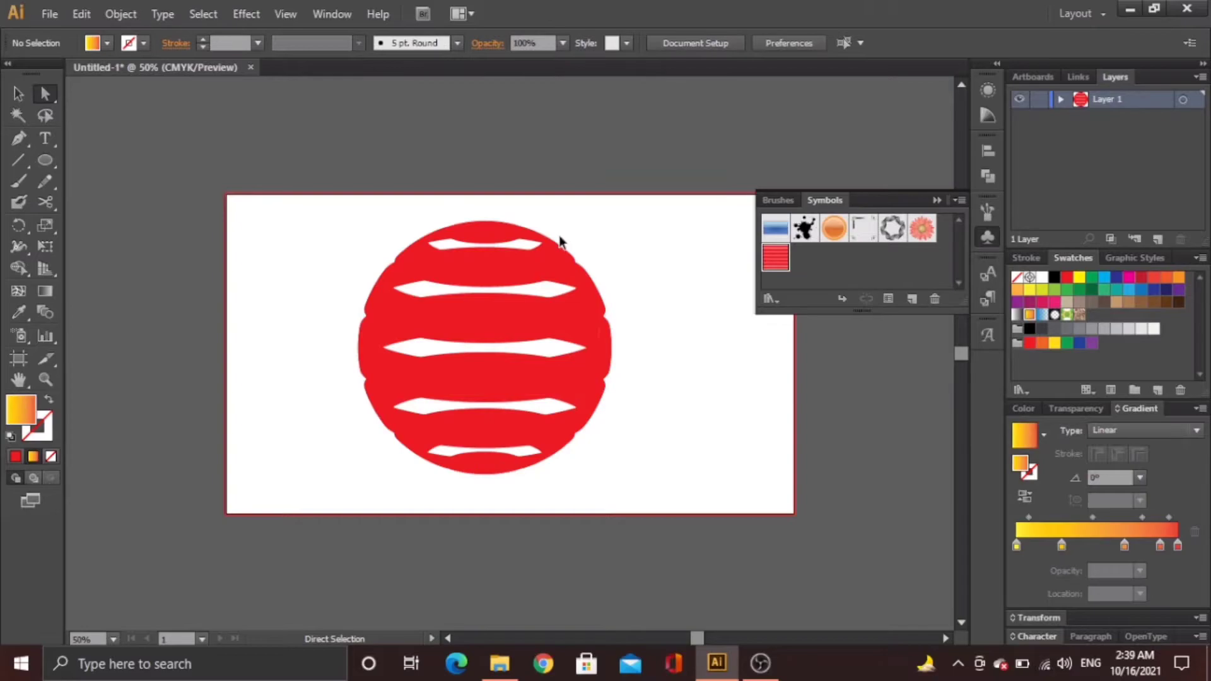
{"action": "left_click", "coordinate": [501, 234], "text": "ctrl"}
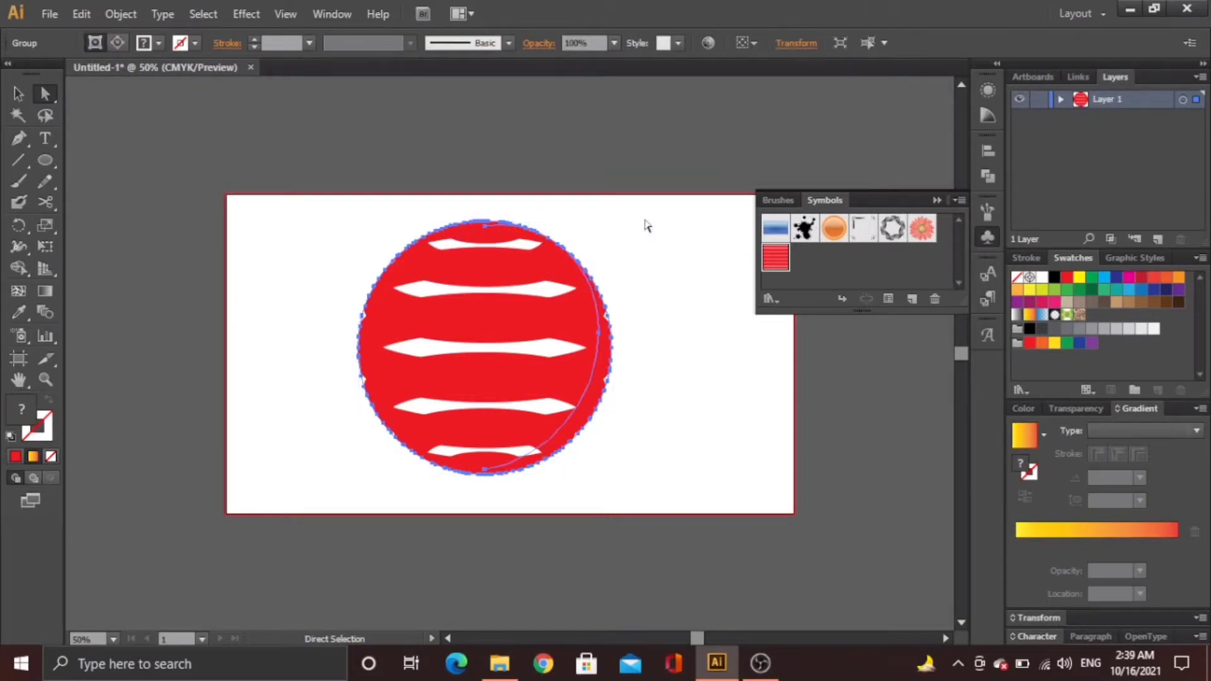
{"action": "left_click", "coordinate": [643, 227]}
{"action": "left_click", "coordinate": [501, 236]}
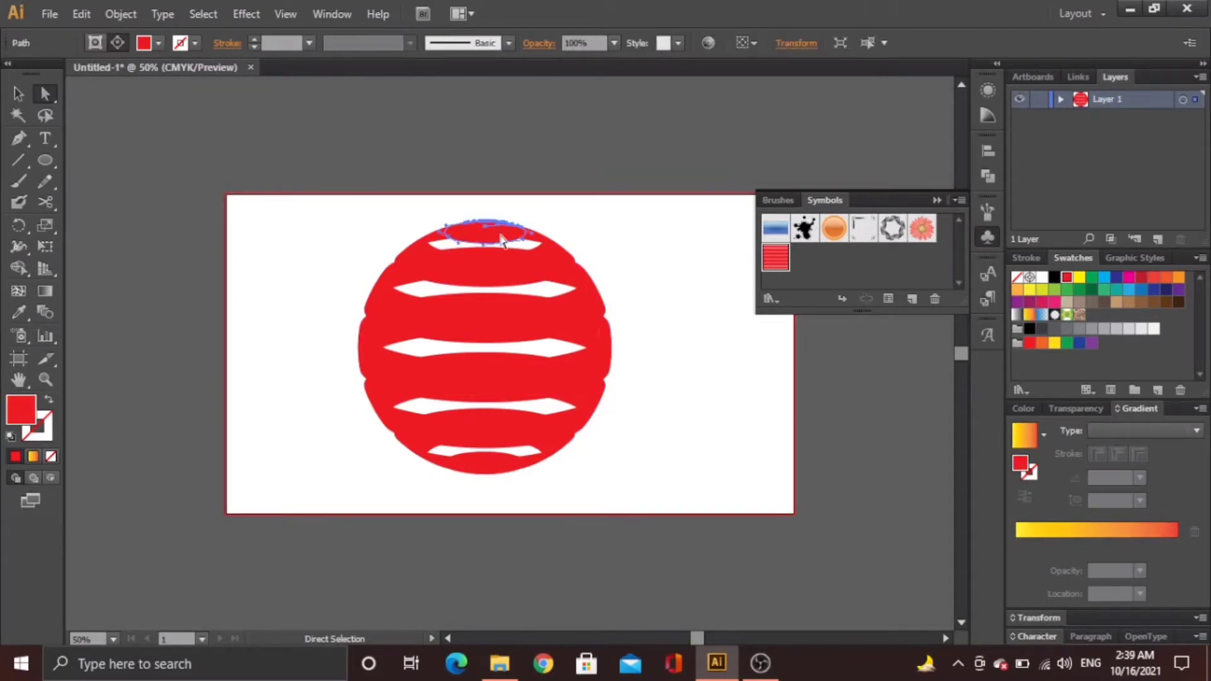
{"action": "key", "text": "ctrl+a"}
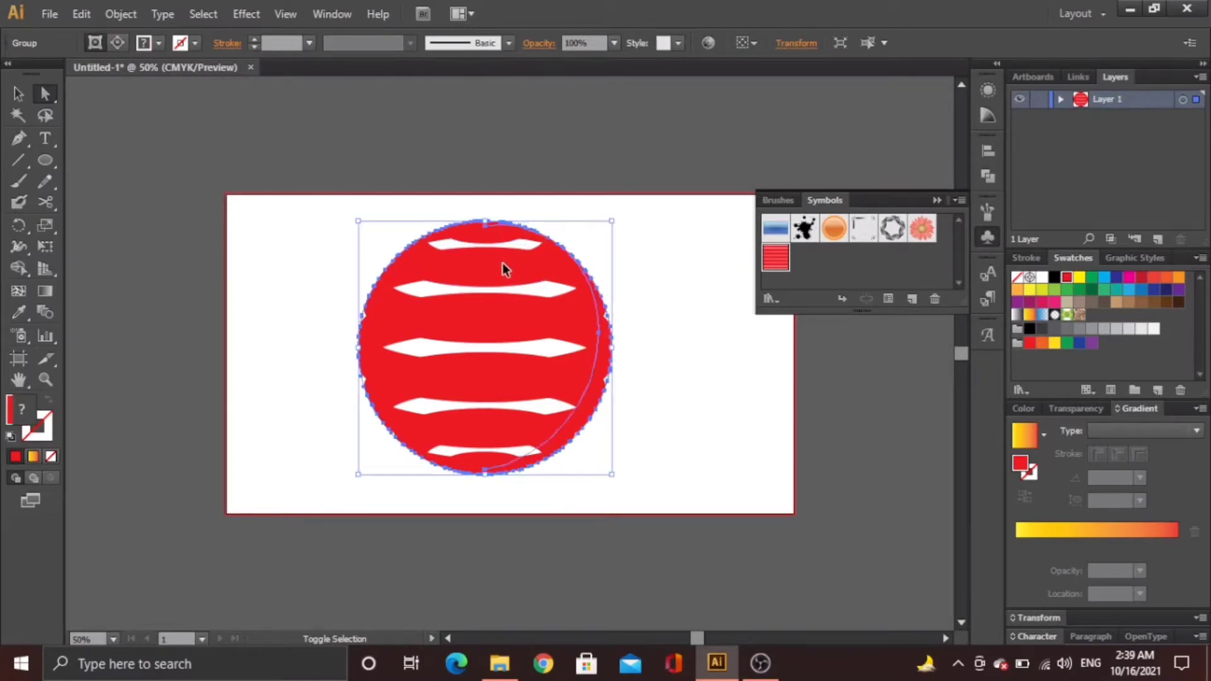
{"action": "left_click", "coordinate": [686, 266]}
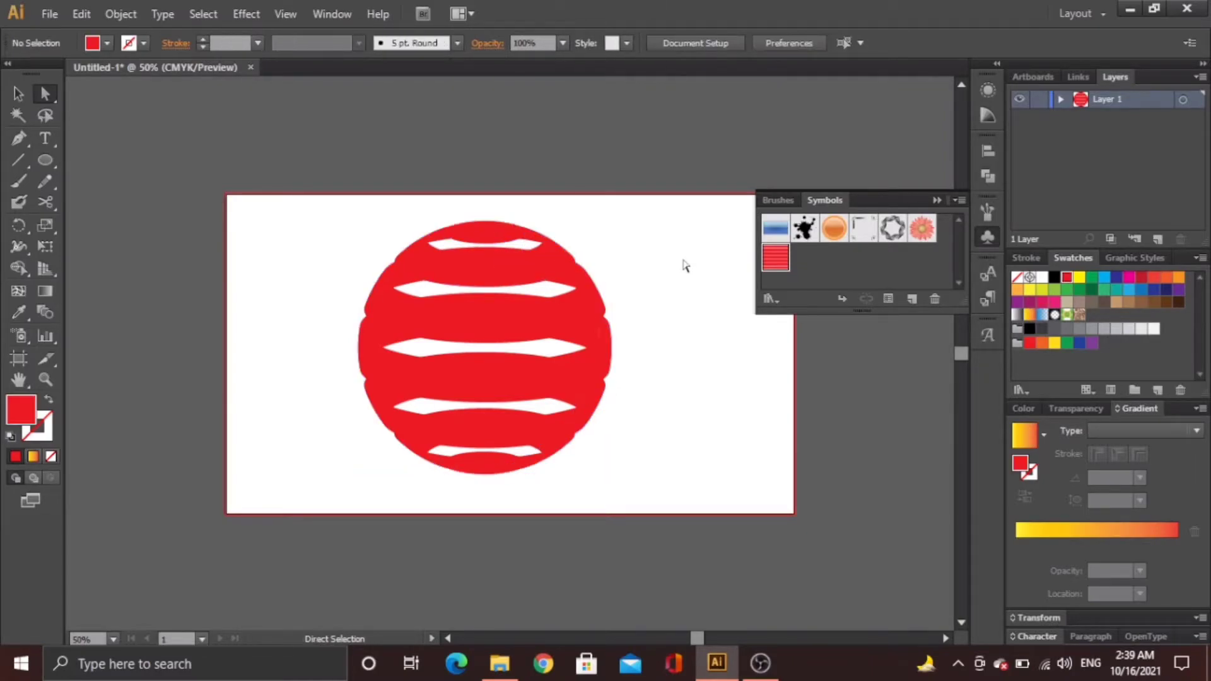
Step: Select all the front stripes of the sphere together, set their fill colour to FC0316 and deselect them
{"action": "left_click", "coordinate": [492, 243]}
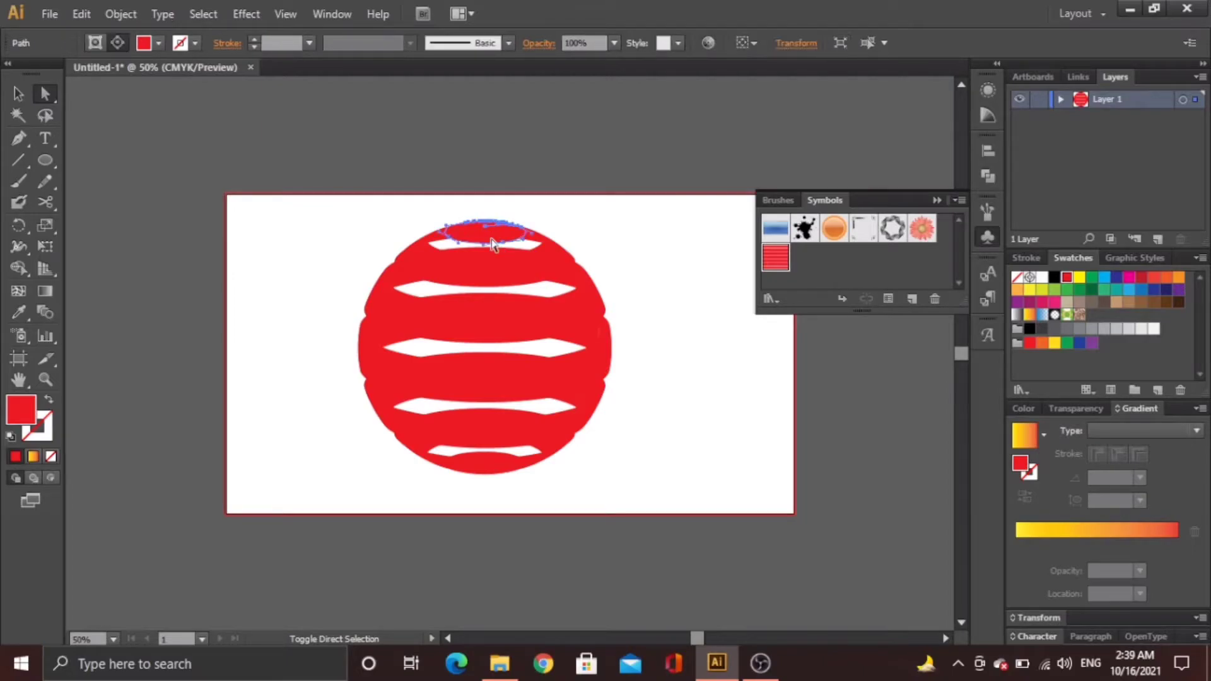
{"action": "left_click", "coordinate": [494, 267], "text": "shift"}
{"action": "left_click", "coordinate": [495, 315], "text": "shift"}
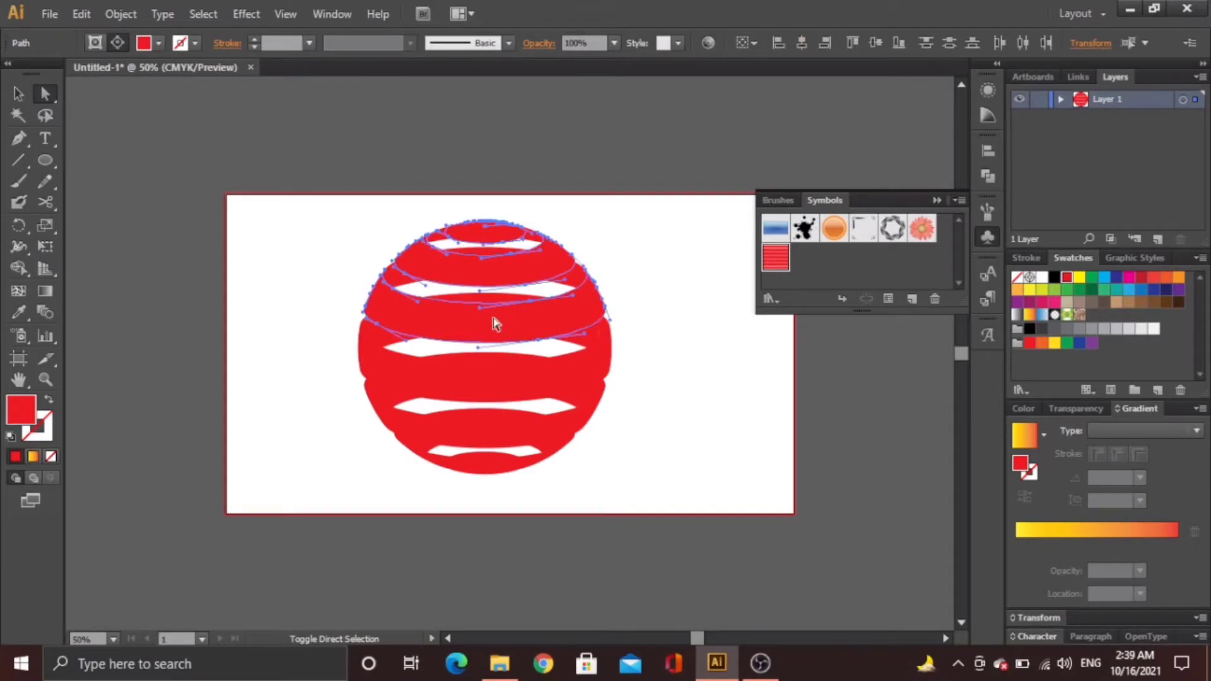
{"action": "left_click", "coordinate": [495, 366], "text": "shift"}
{"action": "left_click", "coordinate": [490, 386], "text": "shift"}
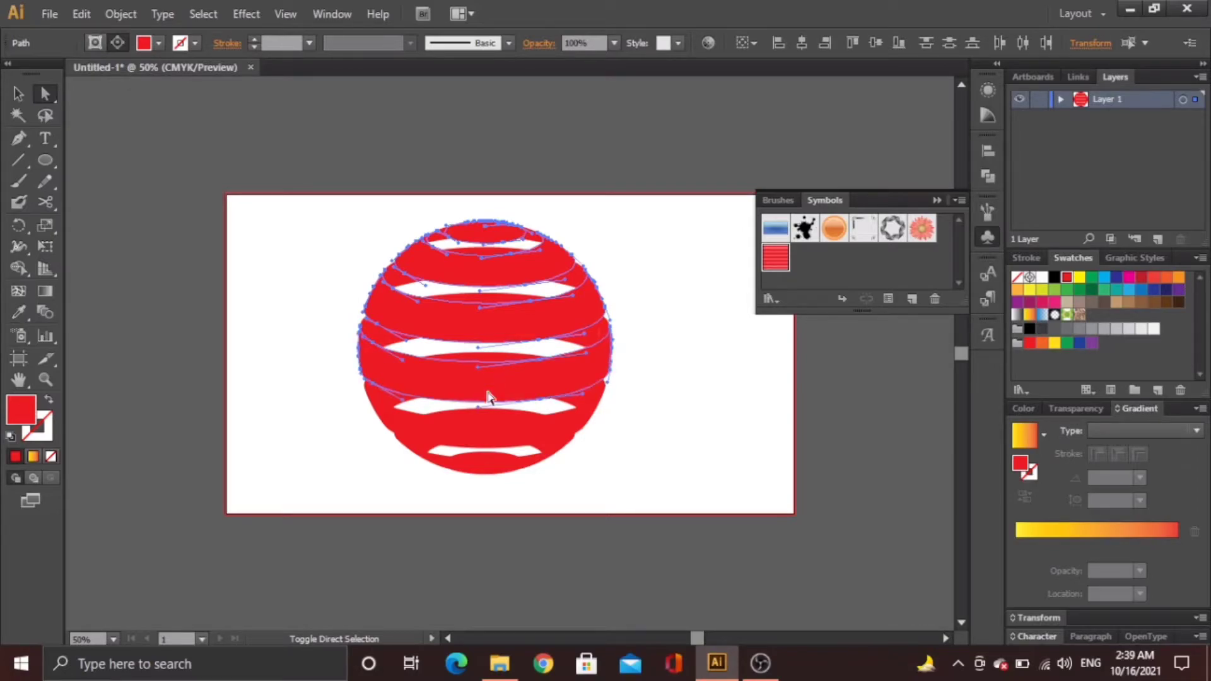
{"action": "left_click", "coordinate": [490, 433], "text": "shift"}
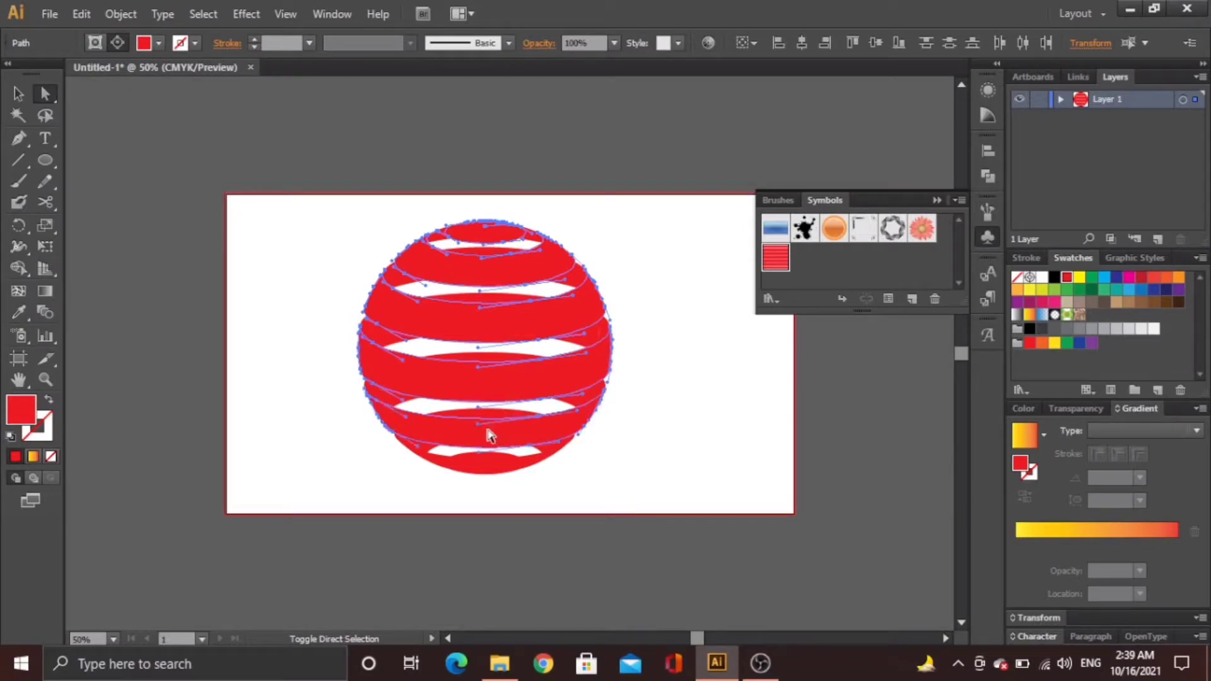
{"action": "left_click", "coordinate": [487, 464], "text": "shift"}
{"action": "left_click", "coordinate": [492, 454]}
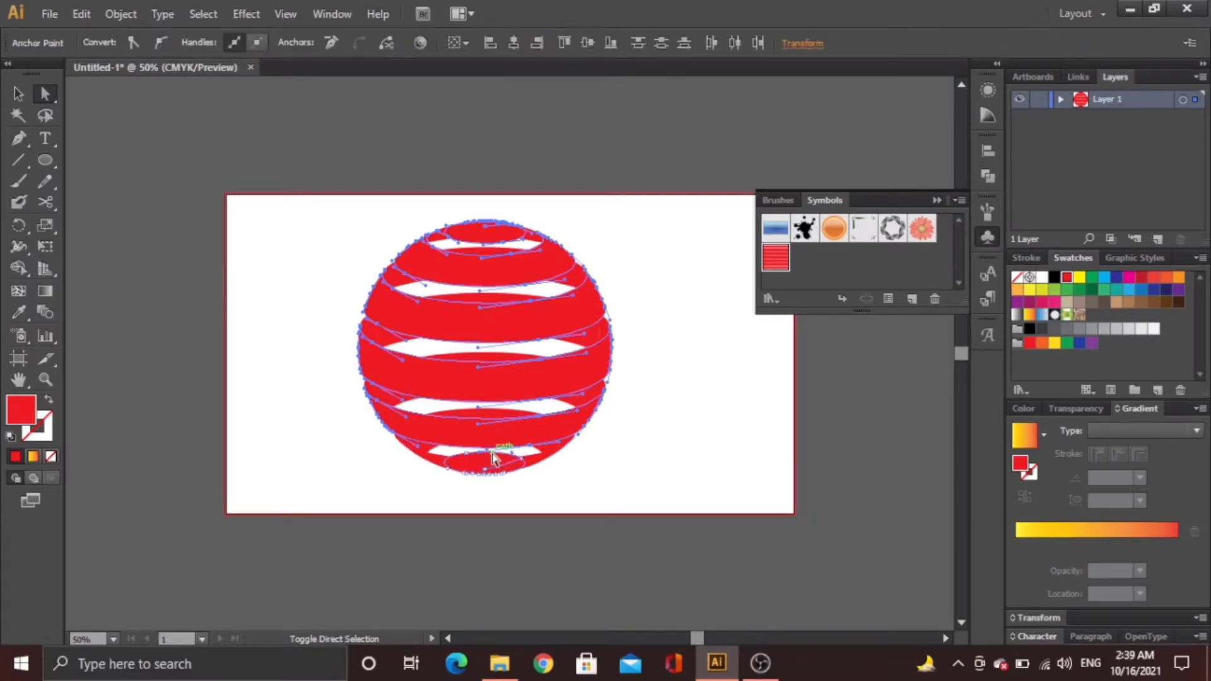
{"action": "double_click", "coordinate": [19, 409]}
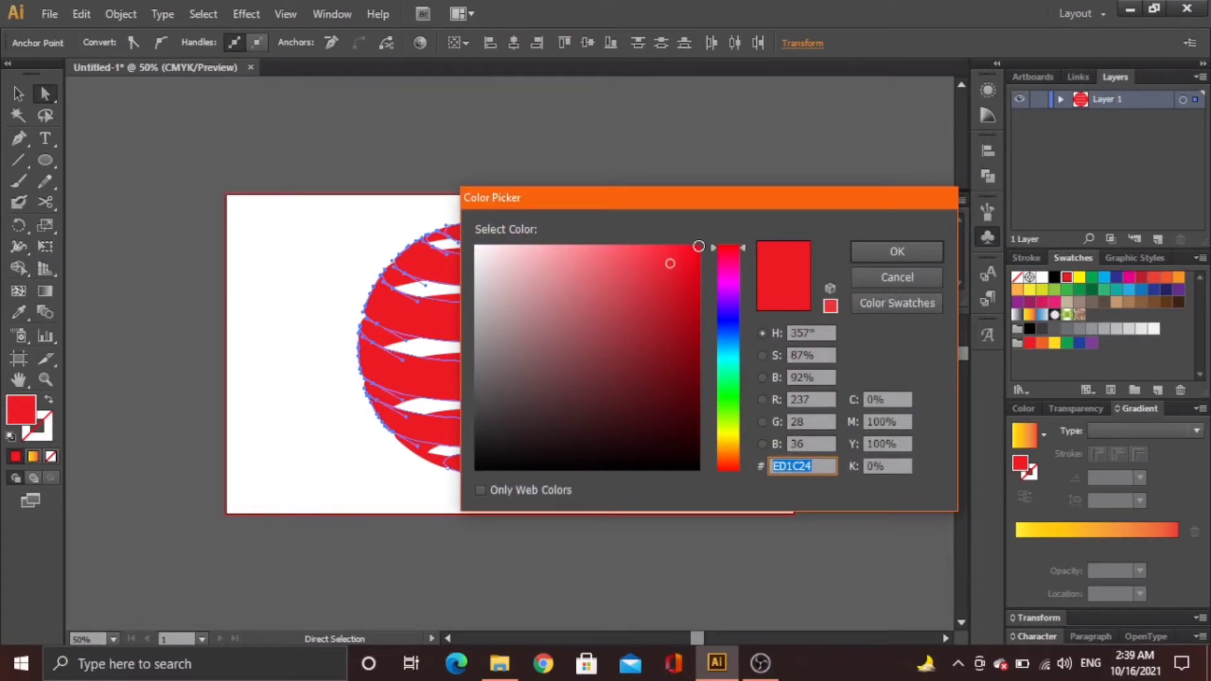
{"action": "left_click", "coordinate": [699, 246]}
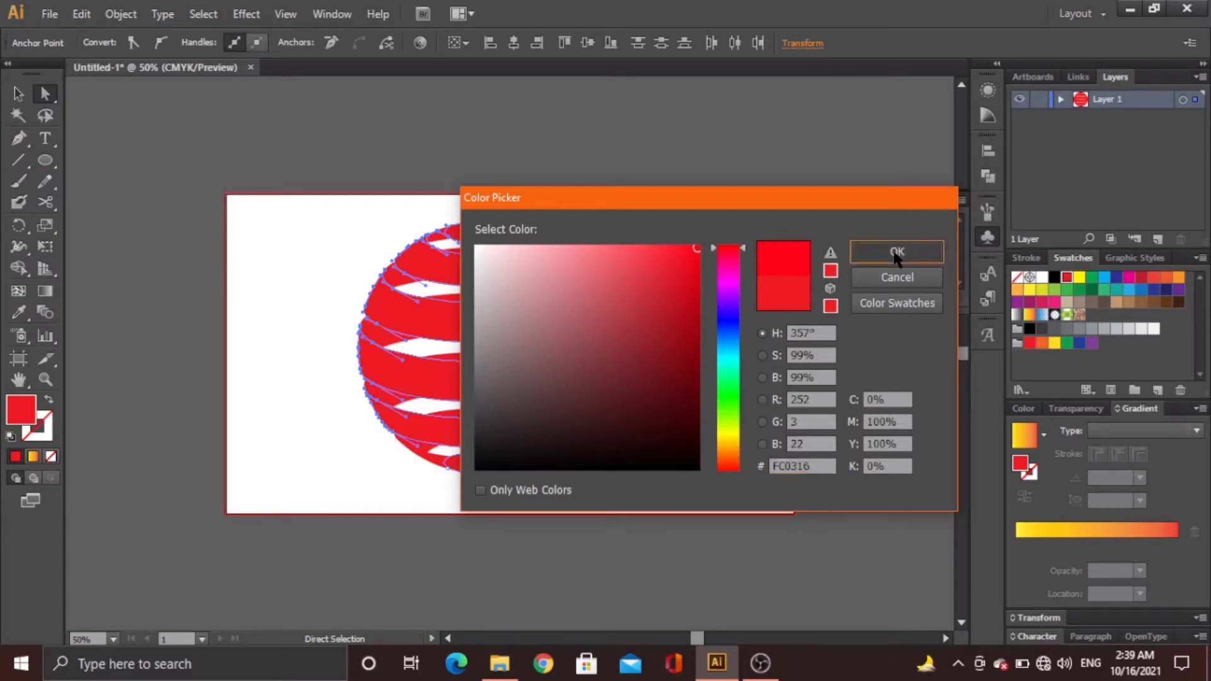
{"action": "left_click", "coordinate": [896, 252]}
{"action": "left_click", "coordinate": [705, 367]}
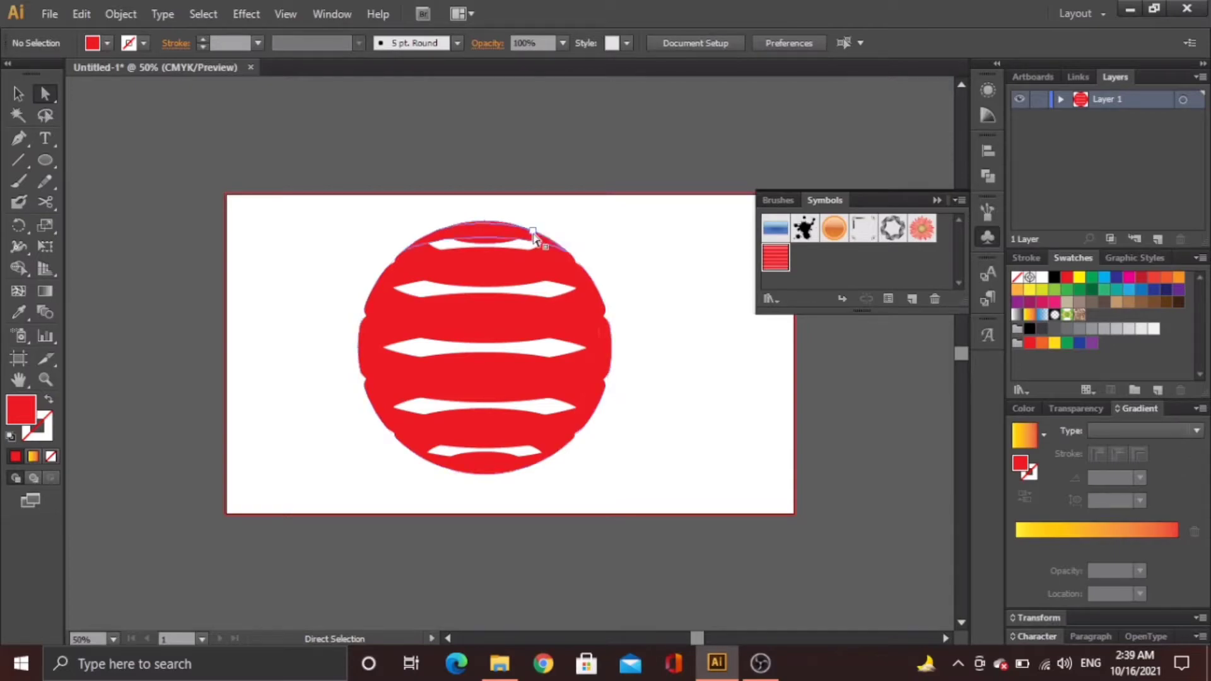
Step: Select the inner back stripes visible behind the front ones, set their fill to black and deselect them
{"action": "left_click", "coordinate": [534, 233]}
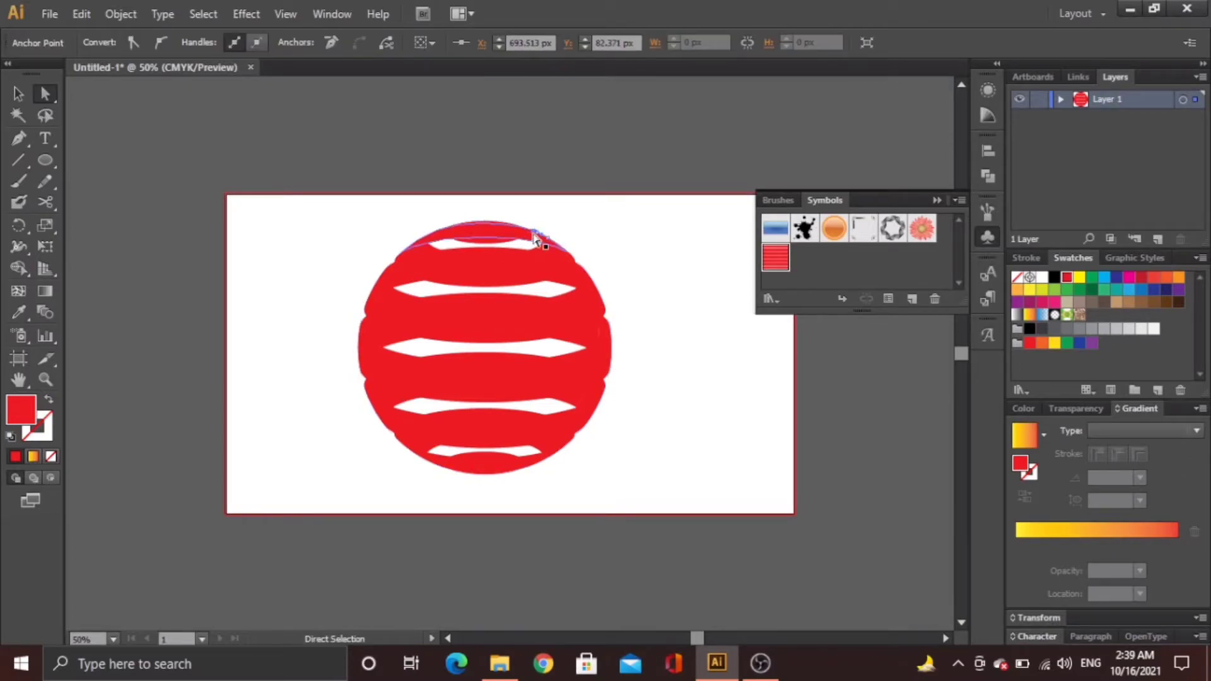
{"action": "mouse_move", "coordinate": [534, 238]}
{"action": "left_mouse_down"}
{"action": "mouse_move", "coordinate": [509, 252]}
{"action": "mouse_move", "coordinate": [535, 244]}
{"action": "left_mouse_up"}
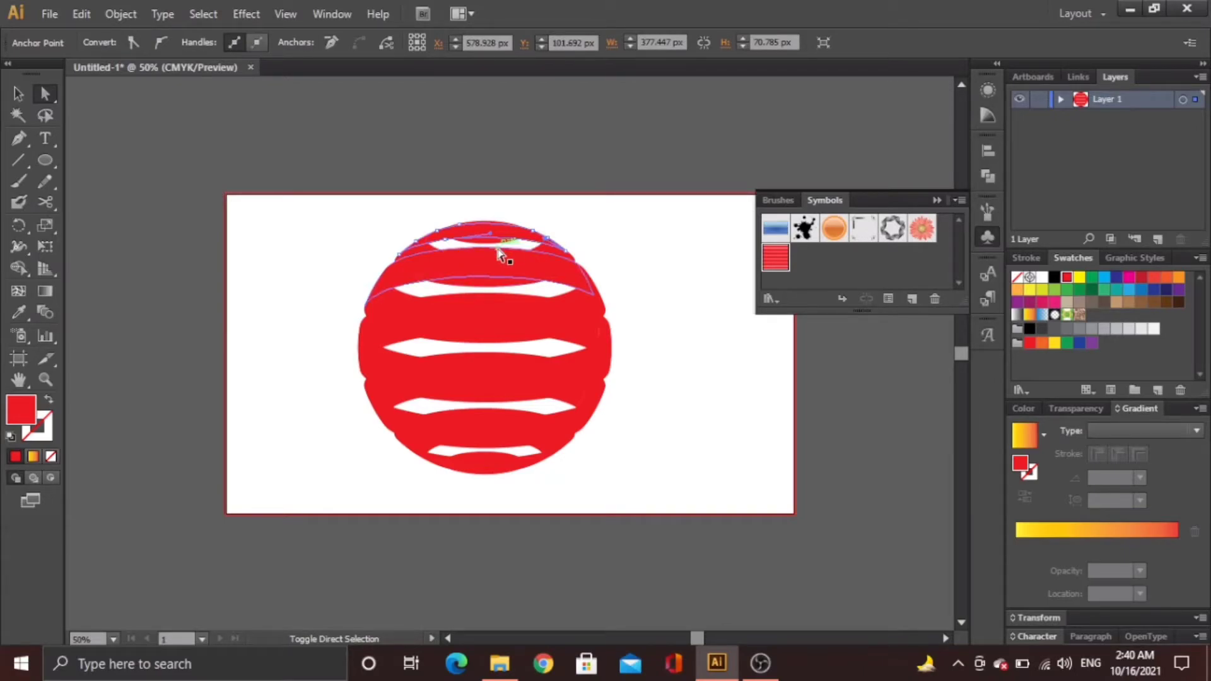
{"action": "left_click", "coordinate": [500, 254], "text": "shift"}
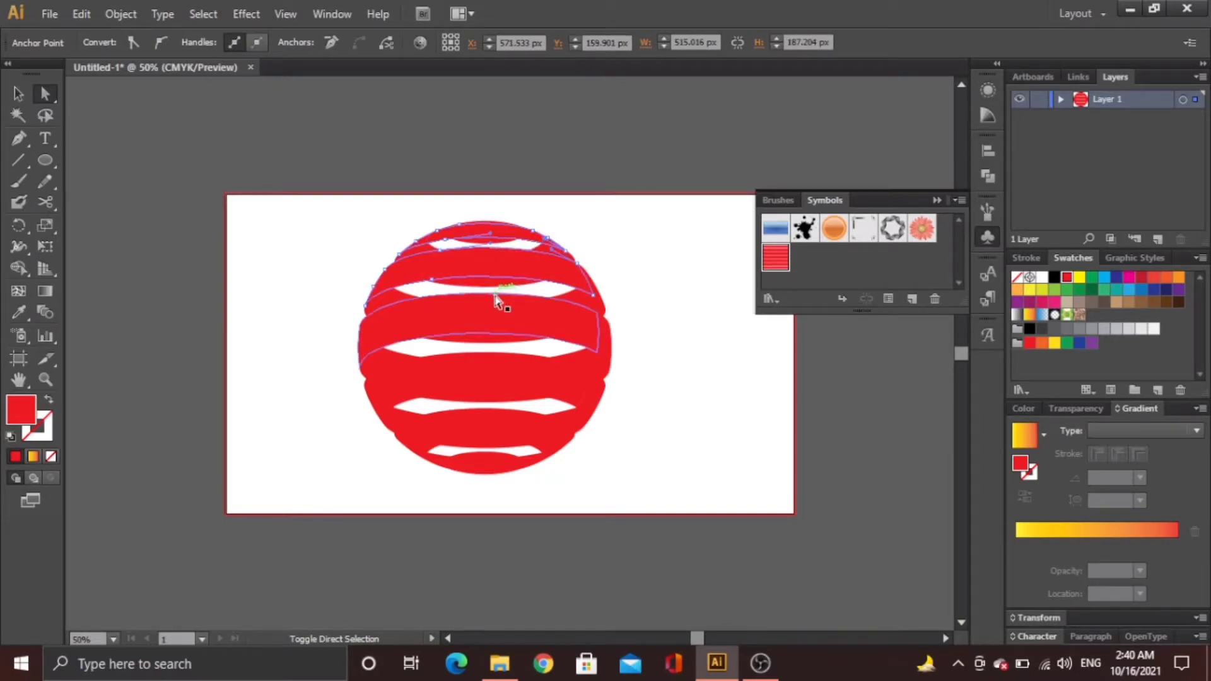
{"action": "left_click", "coordinate": [493, 365], "text": "shift"}
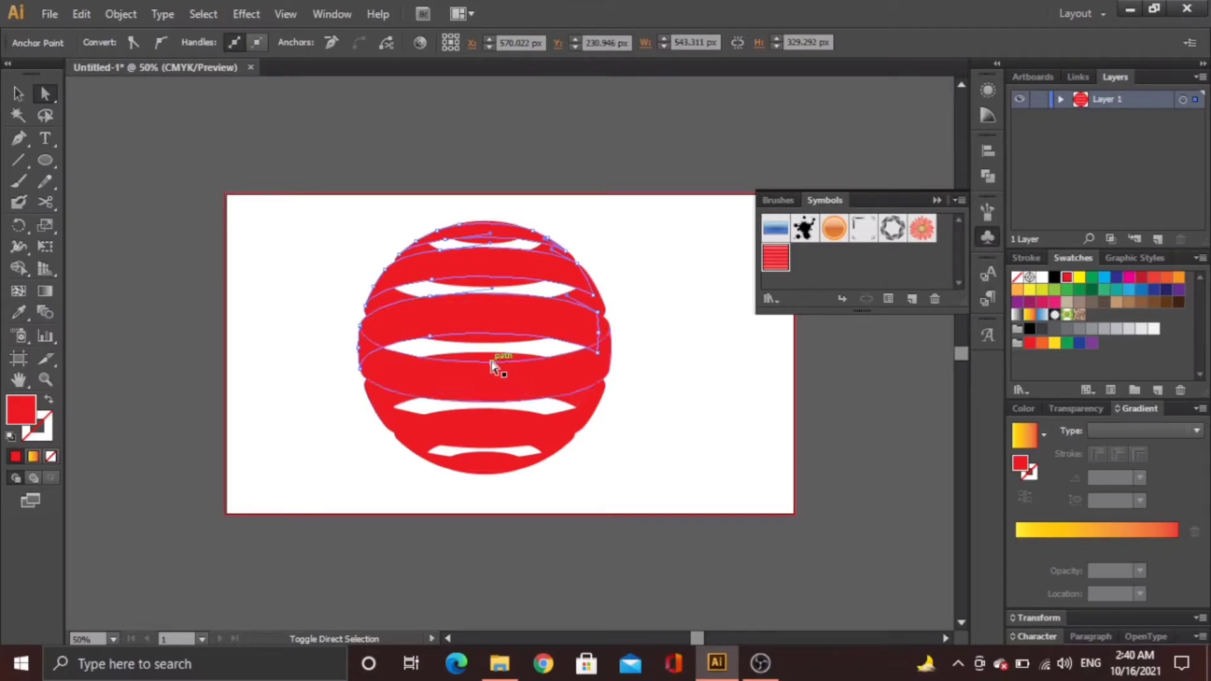
{"action": "left_click", "coordinate": [492, 365], "text": "shift"}
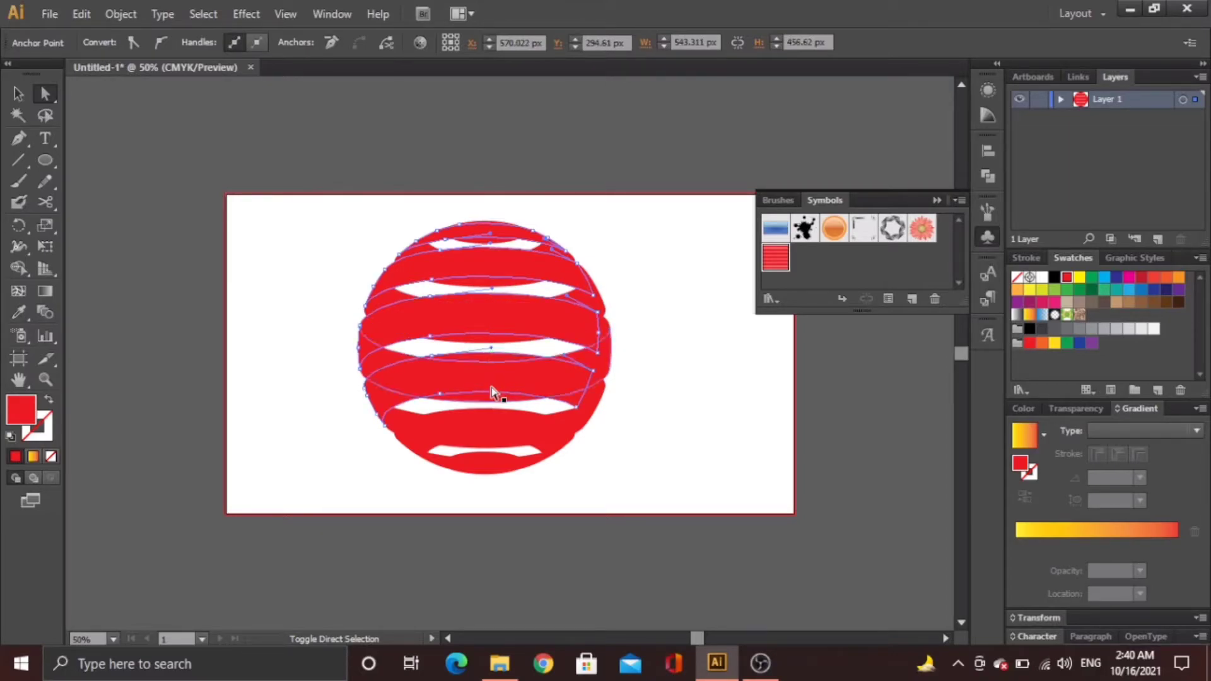
{"action": "left_click", "coordinate": [493, 421], "text": "shift"}
{"action": "left_click", "coordinate": [487, 463], "text": "shift"}
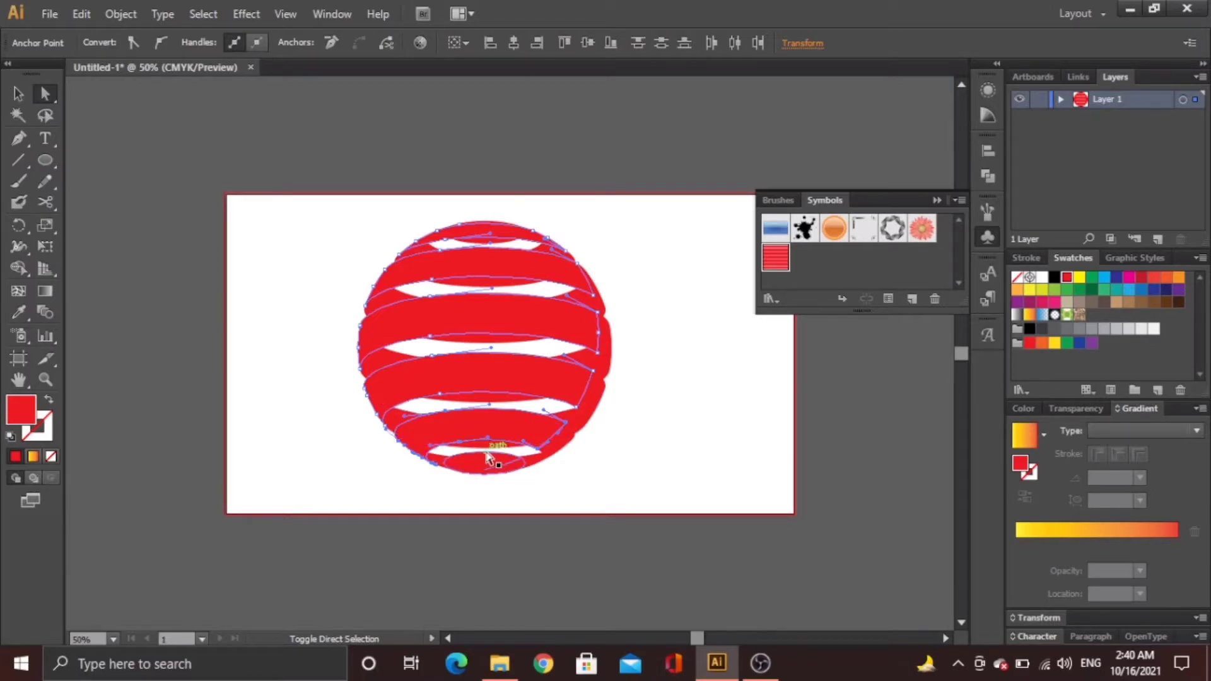
{"action": "left_click", "coordinate": [489, 459], "text": "shift"}
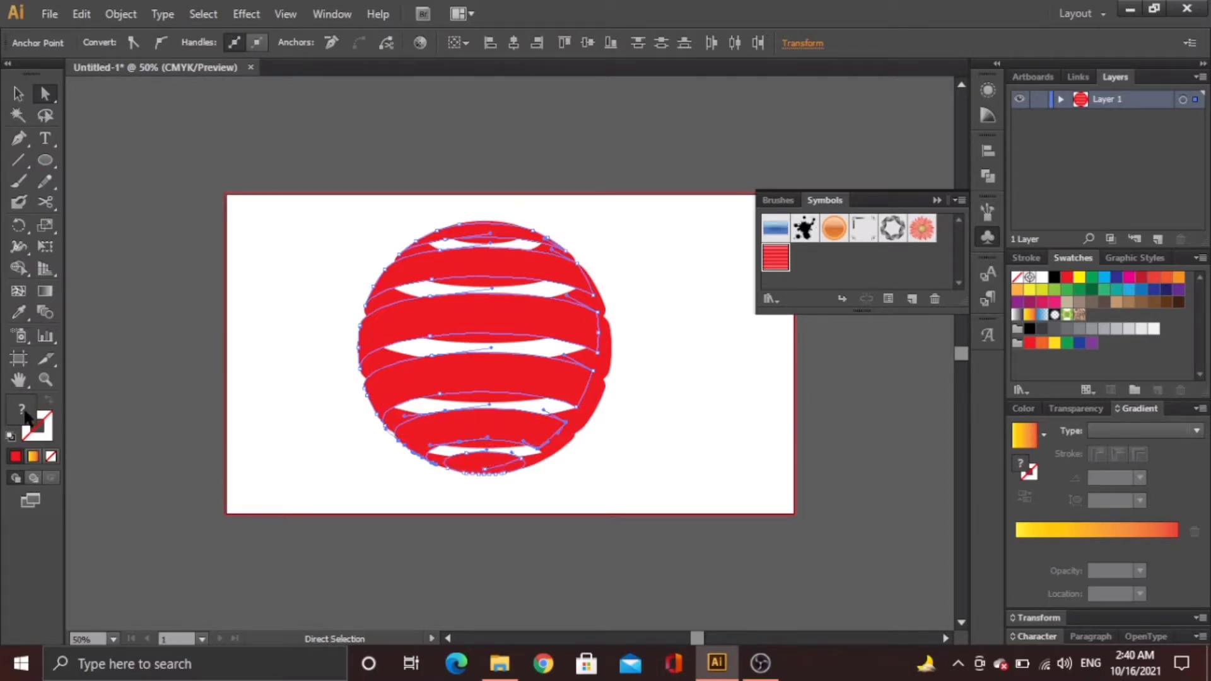
{"action": "double_click", "coordinate": [25, 414]}
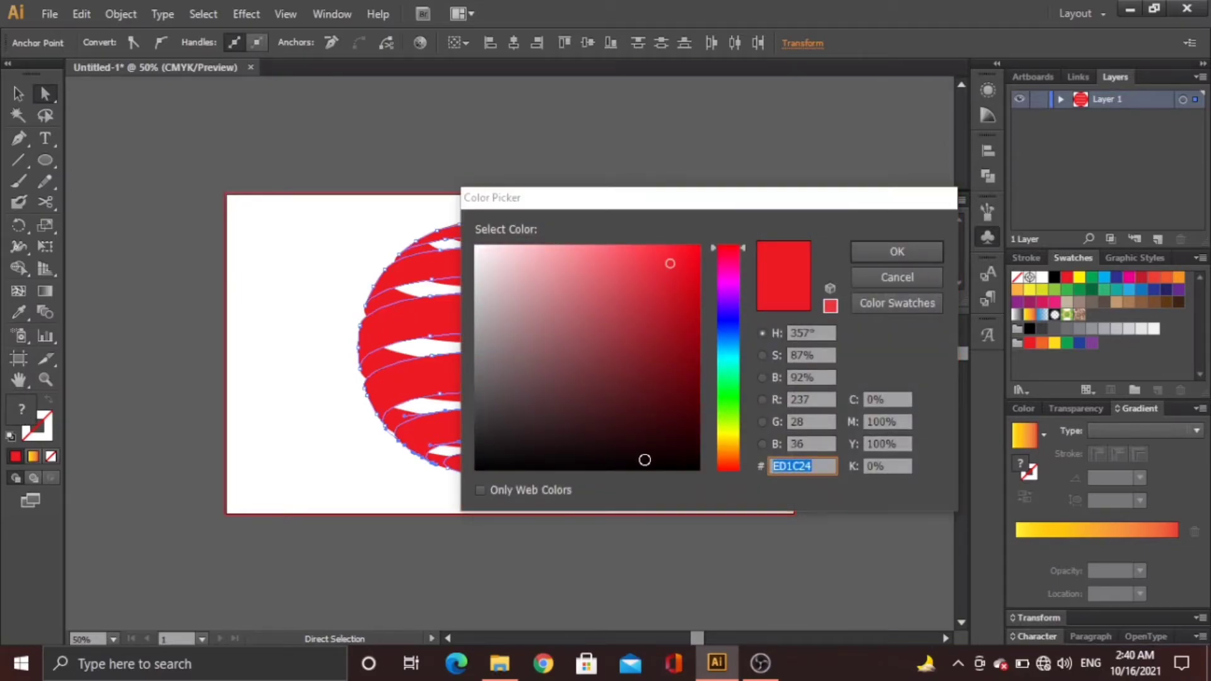
{"action": "left_click", "coordinate": [699, 469]}
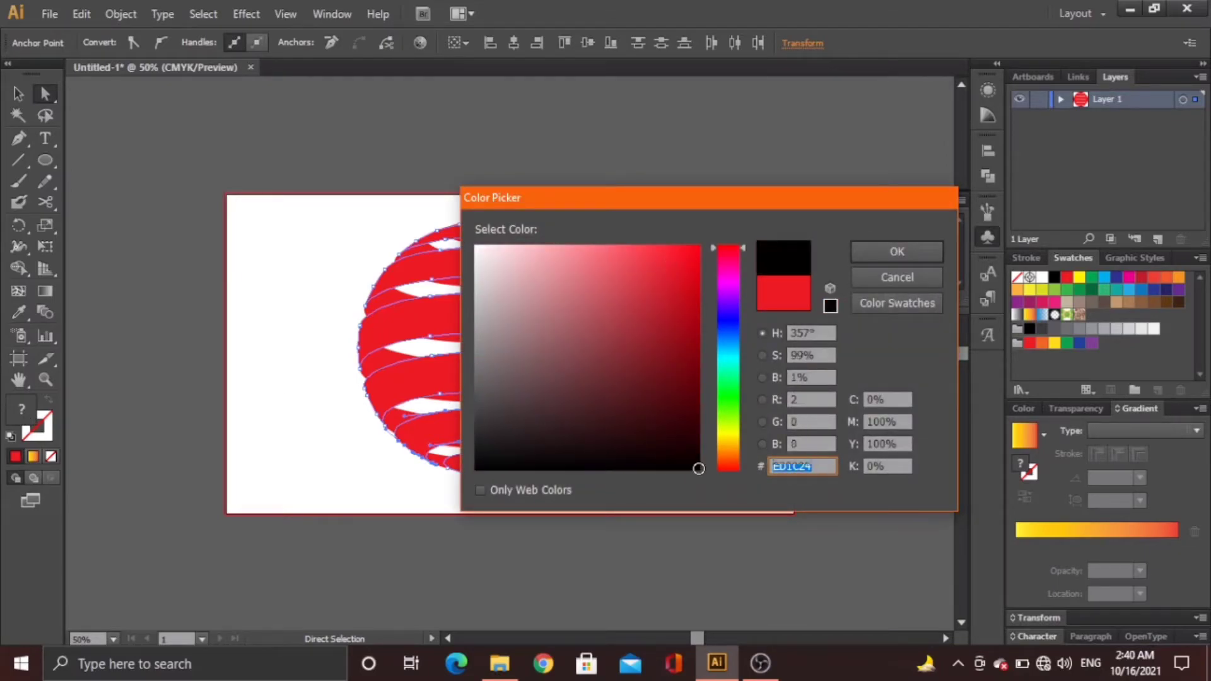
{"action": "left_click", "coordinate": [928, 250]}
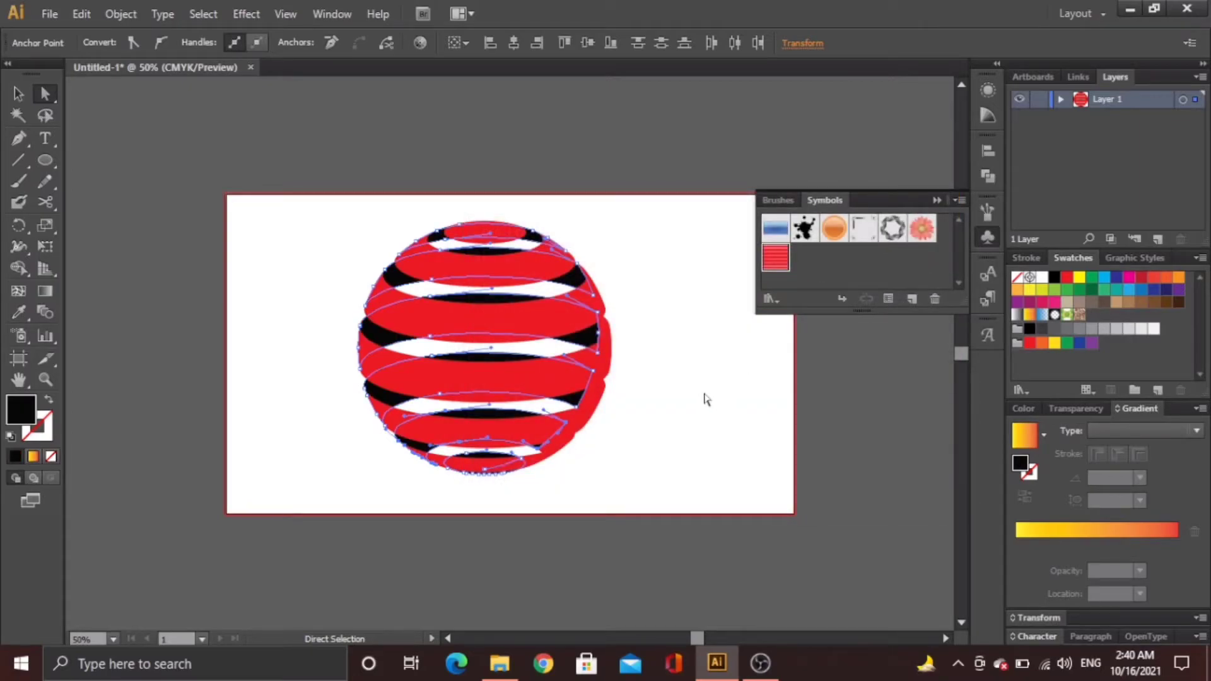
{"action": "left_click", "coordinate": [656, 289]}
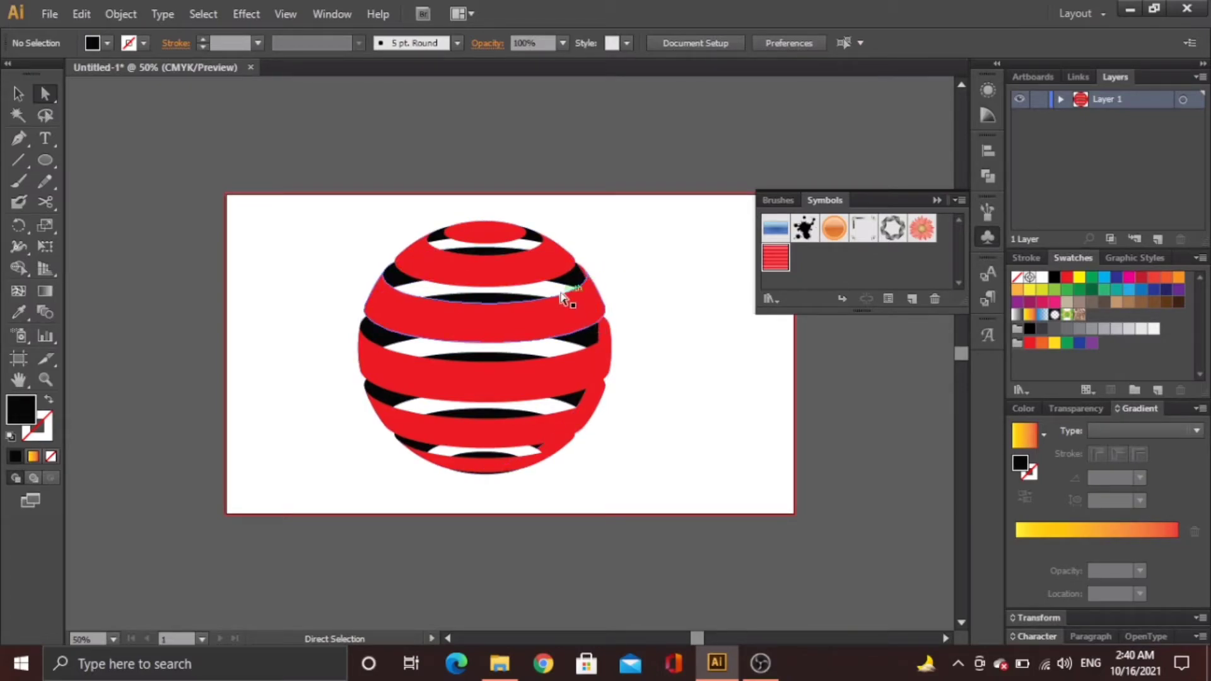
Step: Try moving two of the red front stripes out of the sphere, undo each move and clear the selection
{"action": "left_click_drag", "start_coordinate": [557, 316], "coordinate": [642, 358]}
{"action": "key", "text": "ctrl+z"}
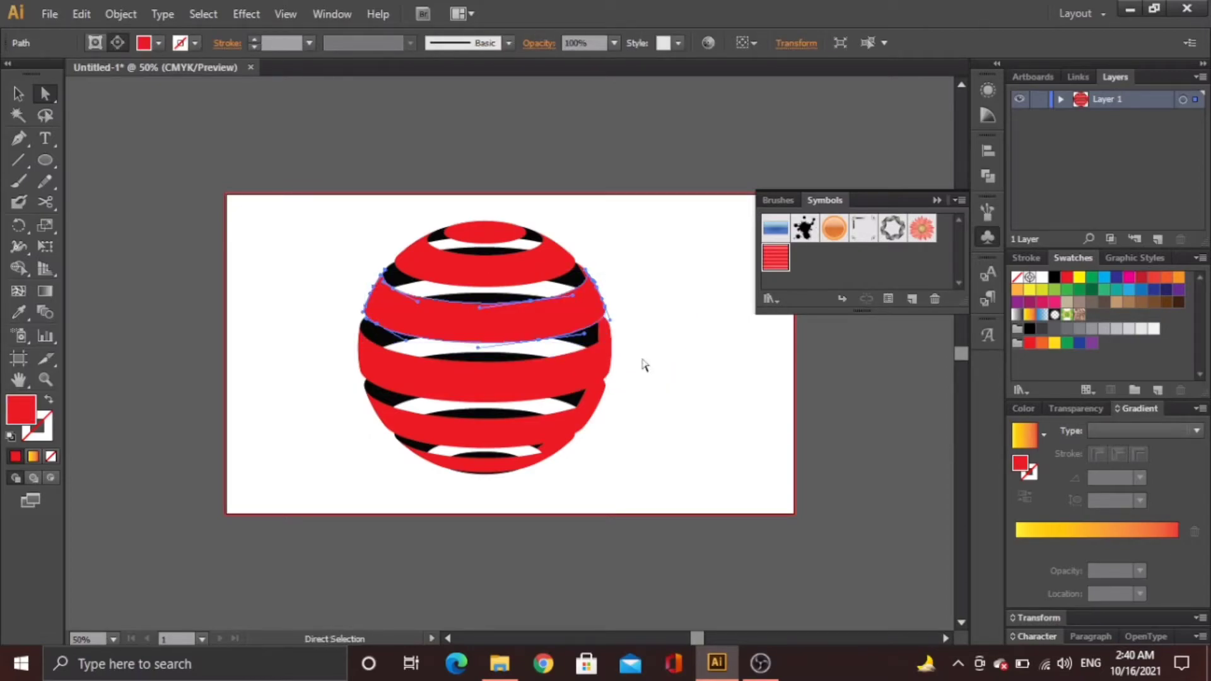
{"action": "left_click_drag", "start_coordinate": [603, 219], "coordinate": [425, 487]}
{"action": "left_click", "coordinate": [498, 379]}
{"action": "left_click_drag", "start_coordinate": [509, 378], "coordinate": [580, 394]}
{"action": "key", "text": "ctrl+z"}
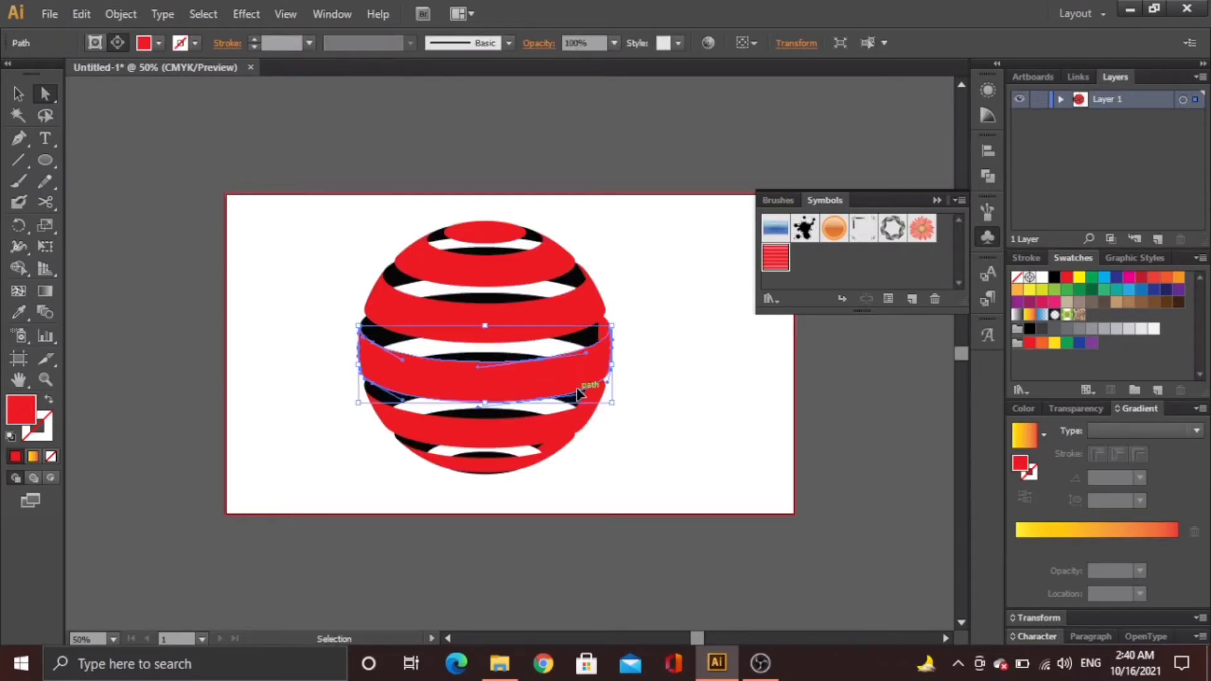
{"action": "left_click", "coordinate": [621, 411]}
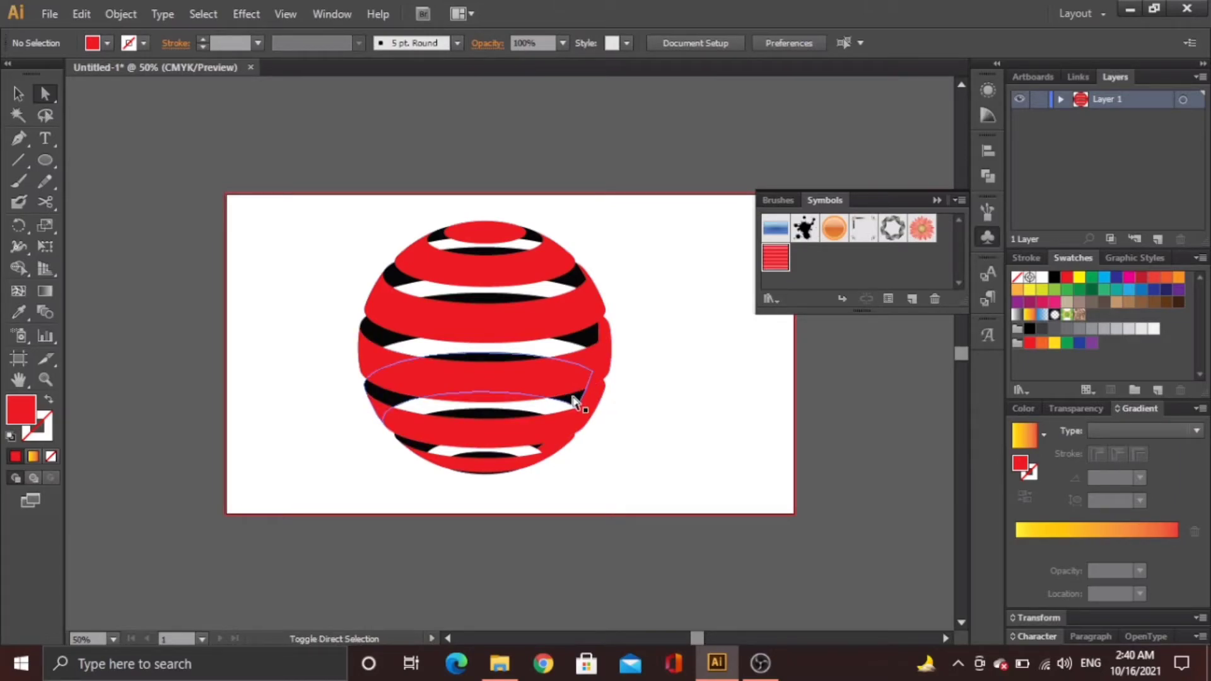
Step: Select the remaining red back-stripe segments along the sphere's lower right edge, fill them with black and deselect them
{"action": "left_click", "coordinate": [574, 402]}
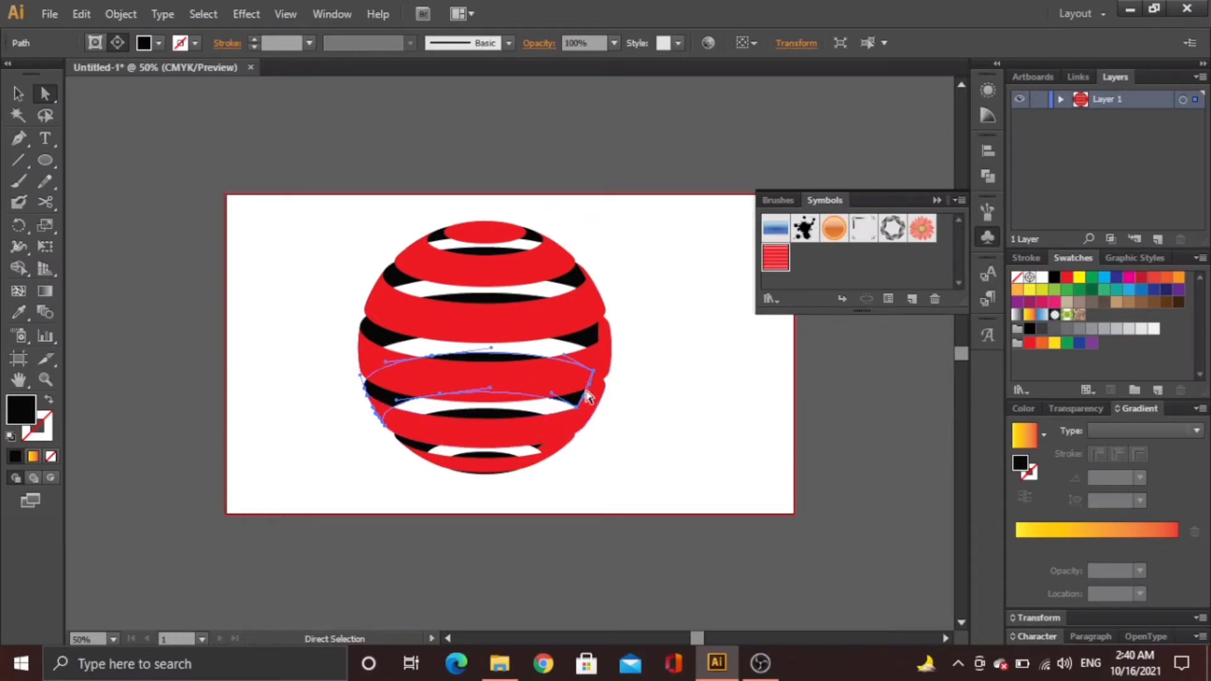
{"action": "left_click", "coordinate": [652, 409]}
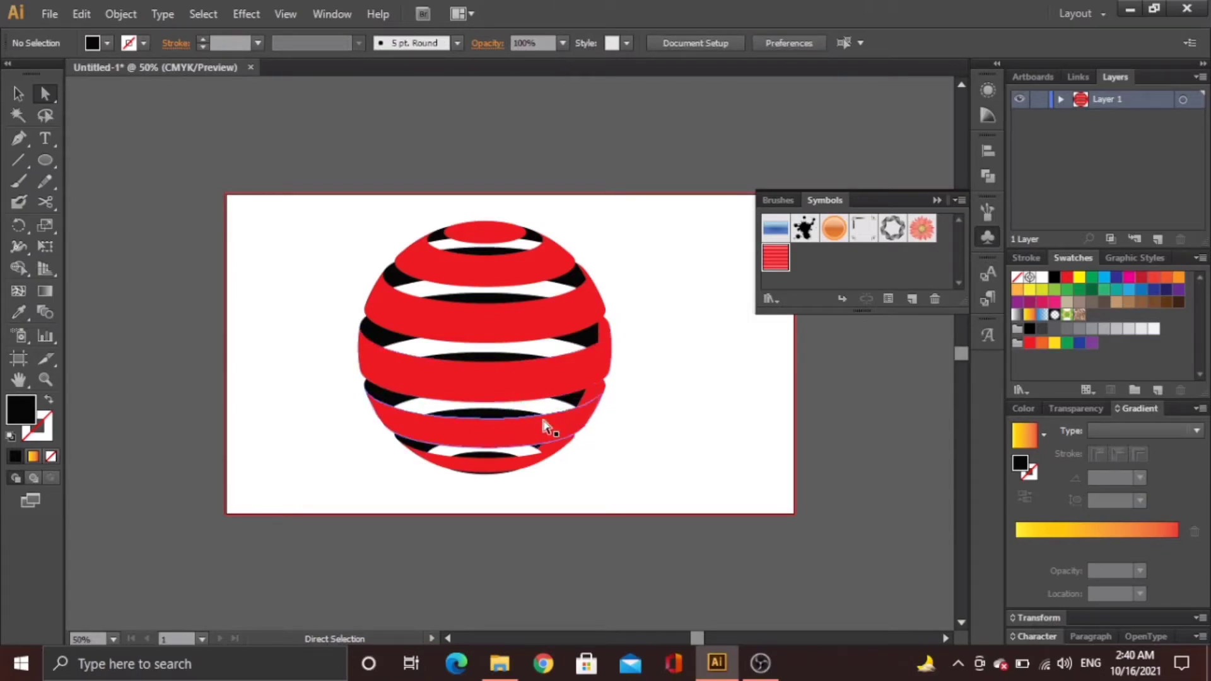
{"action": "left_click", "coordinate": [579, 422]}
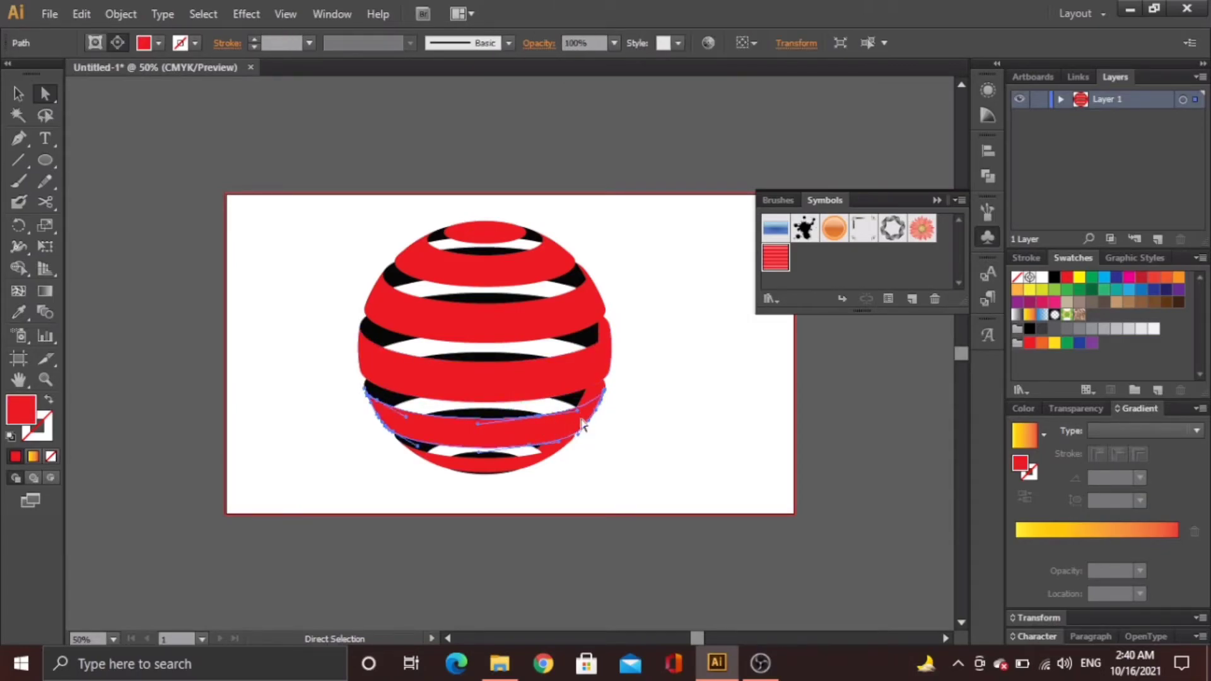
{"action": "left_click", "coordinate": [593, 398]}
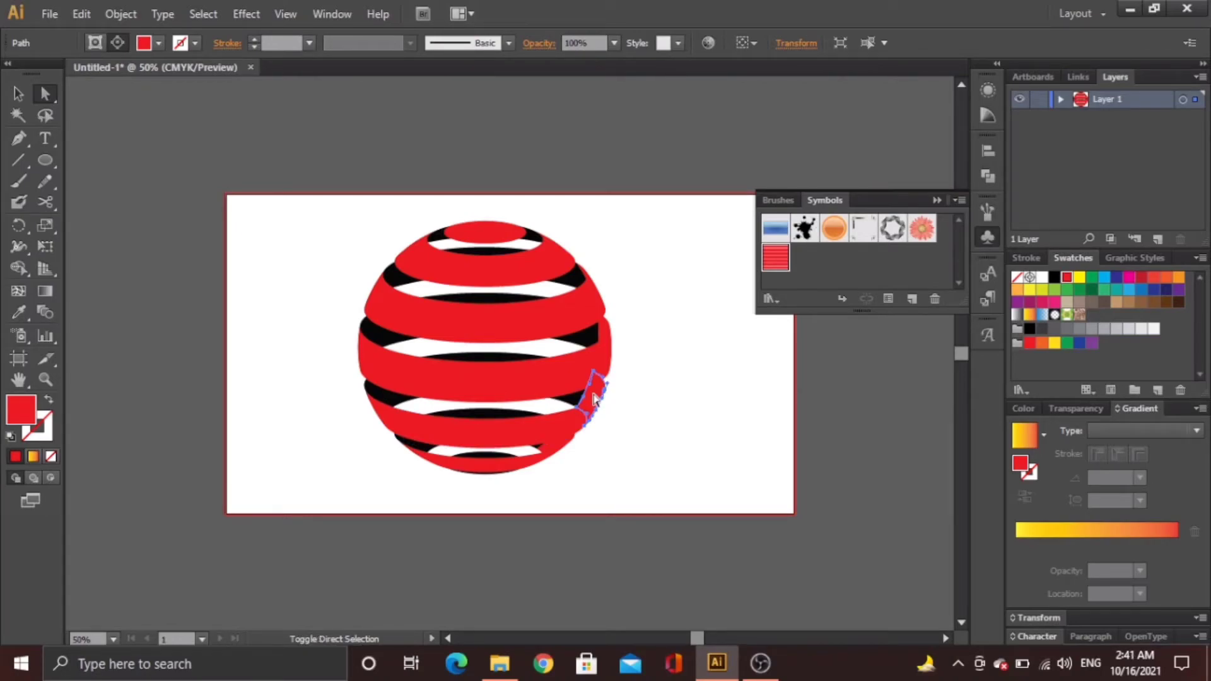
{"action": "left_click", "coordinate": [603, 340]}
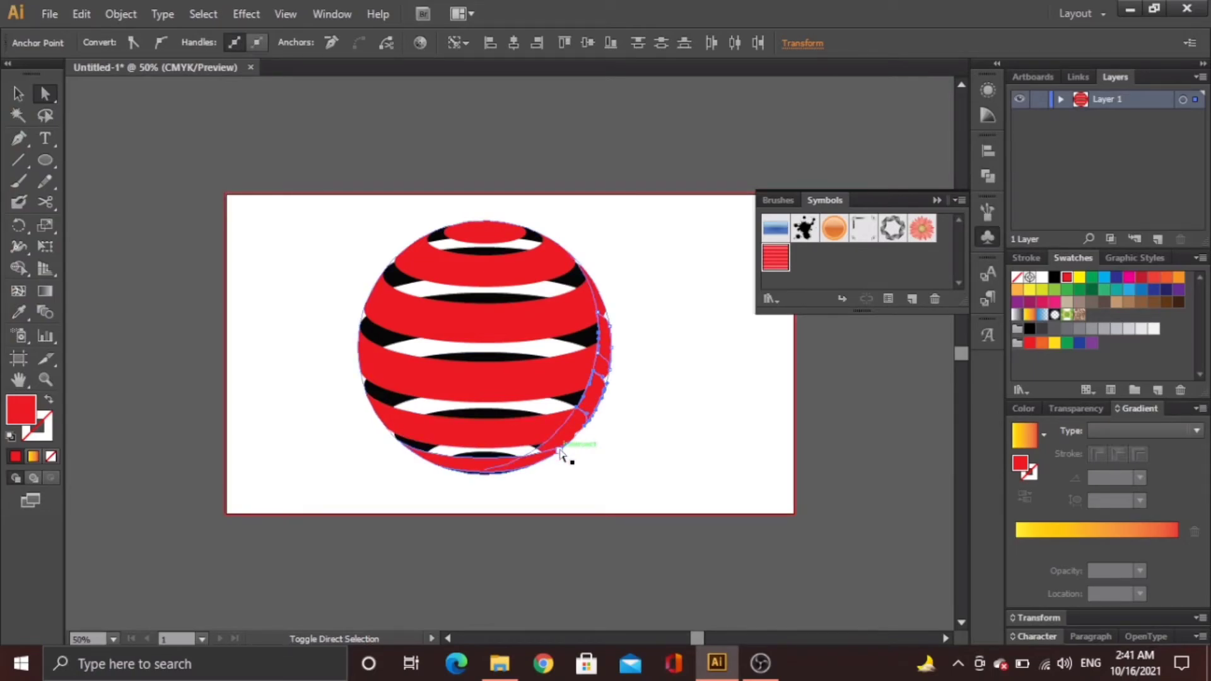
{"action": "left_click_drag", "start_coordinate": [561, 455], "coordinate": [576, 437]}
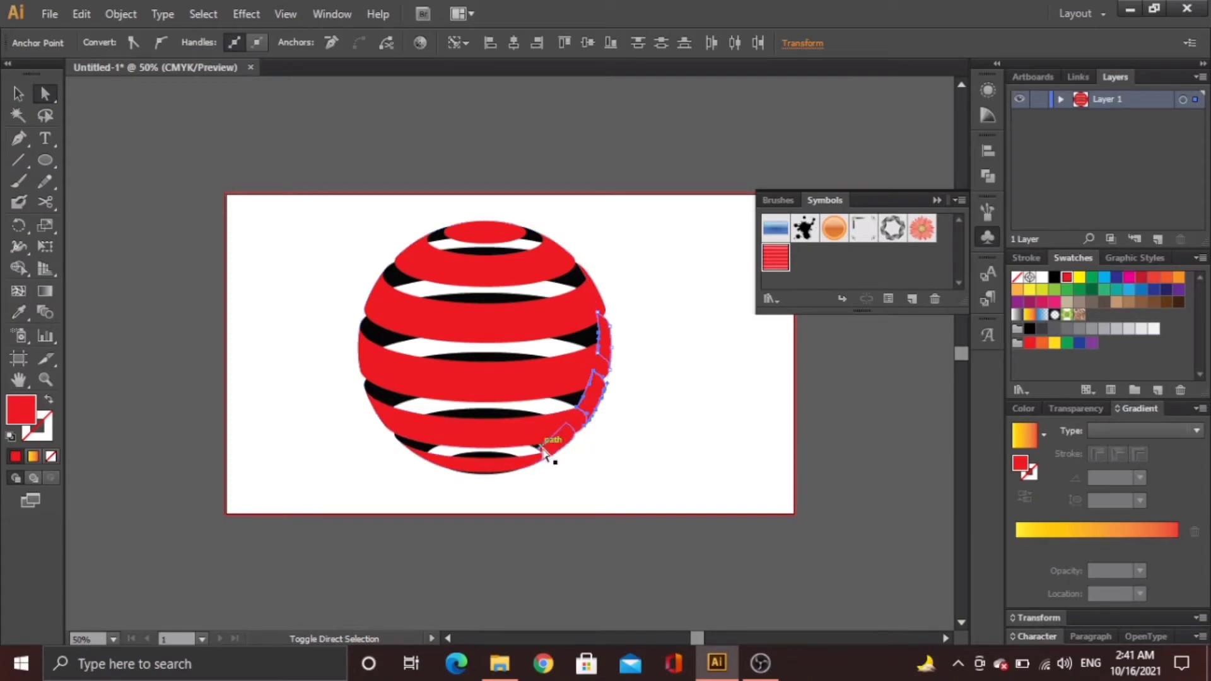
{"action": "left_click", "coordinate": [543, 449], "text": "shift"}
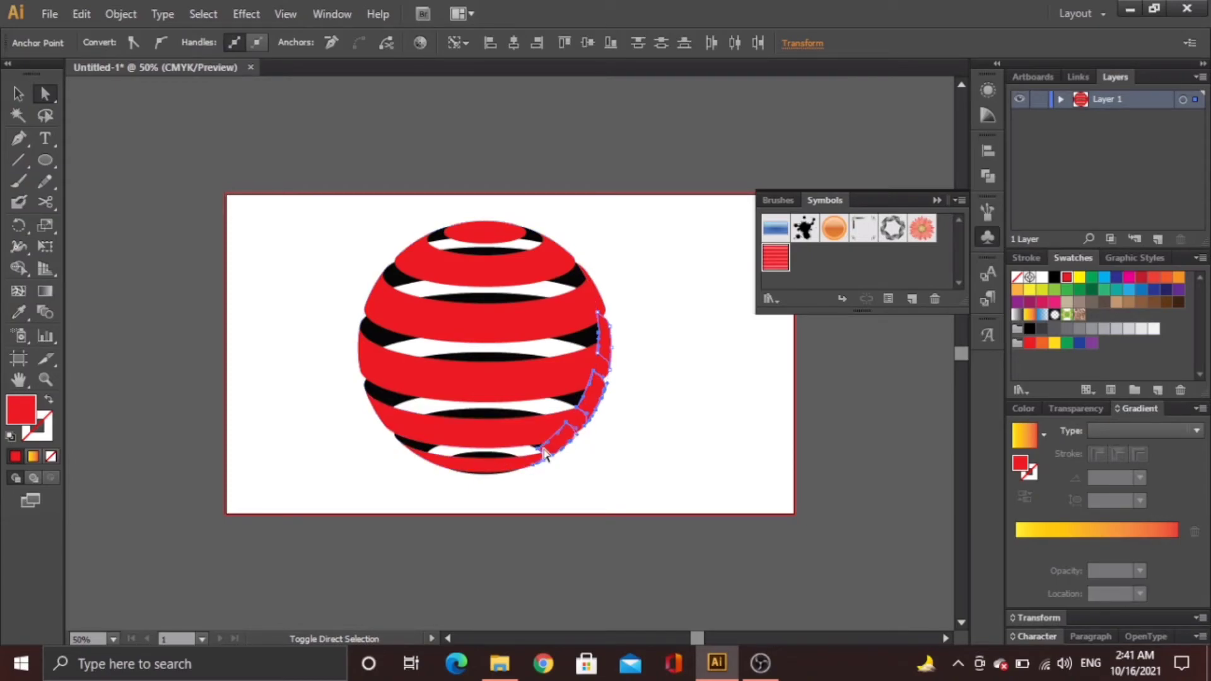
{"action": "double_click", "coordinate": [33, 416]}
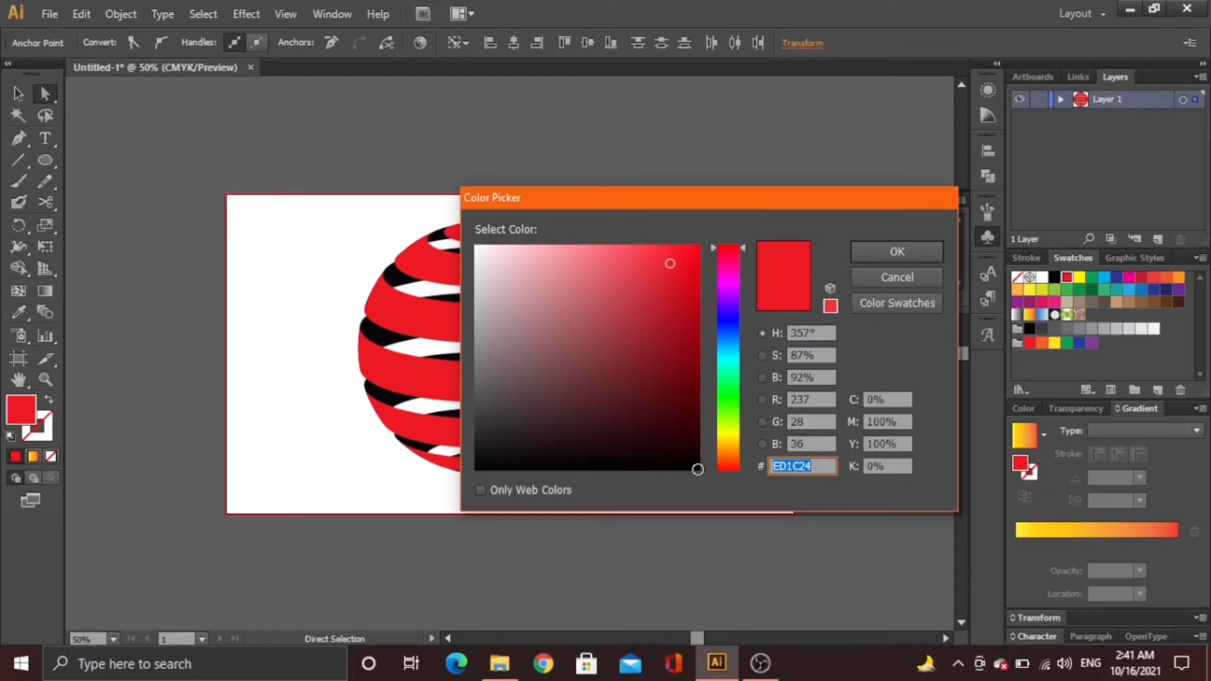
{"action": "left_click", "coordinate": [698, 470]}
{"action": "left_click", "coordinate": [872, 244]}
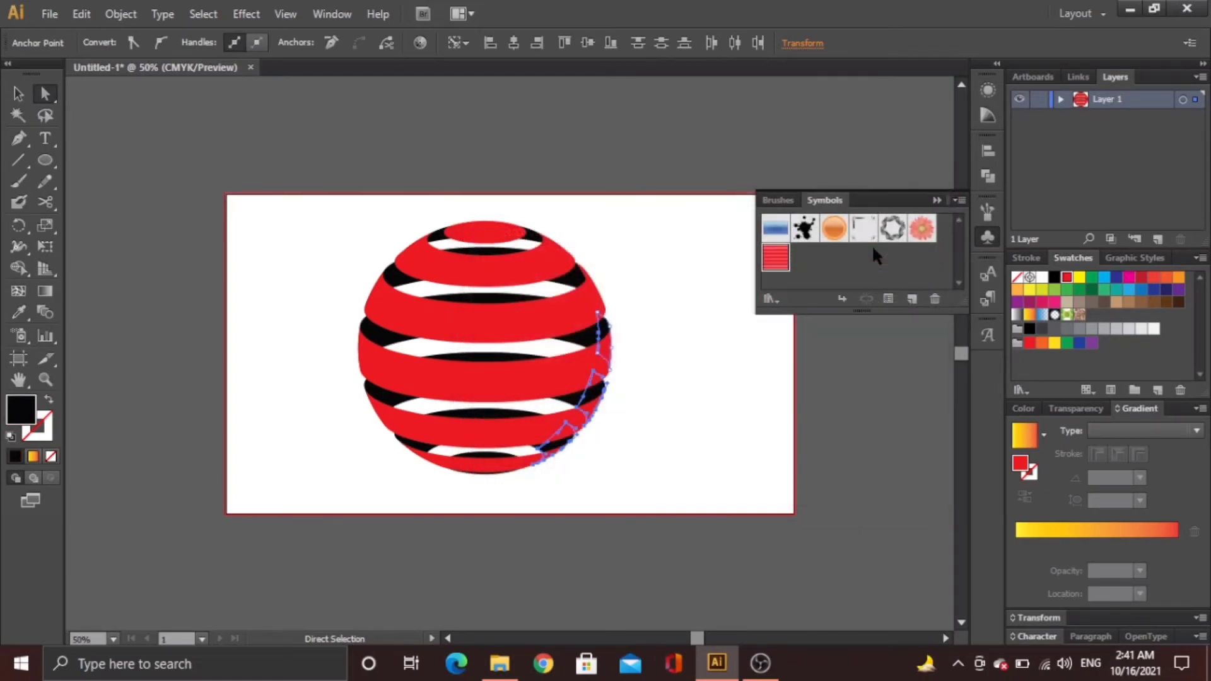
{"action": "left_click", "coordinate": [663, 399]}
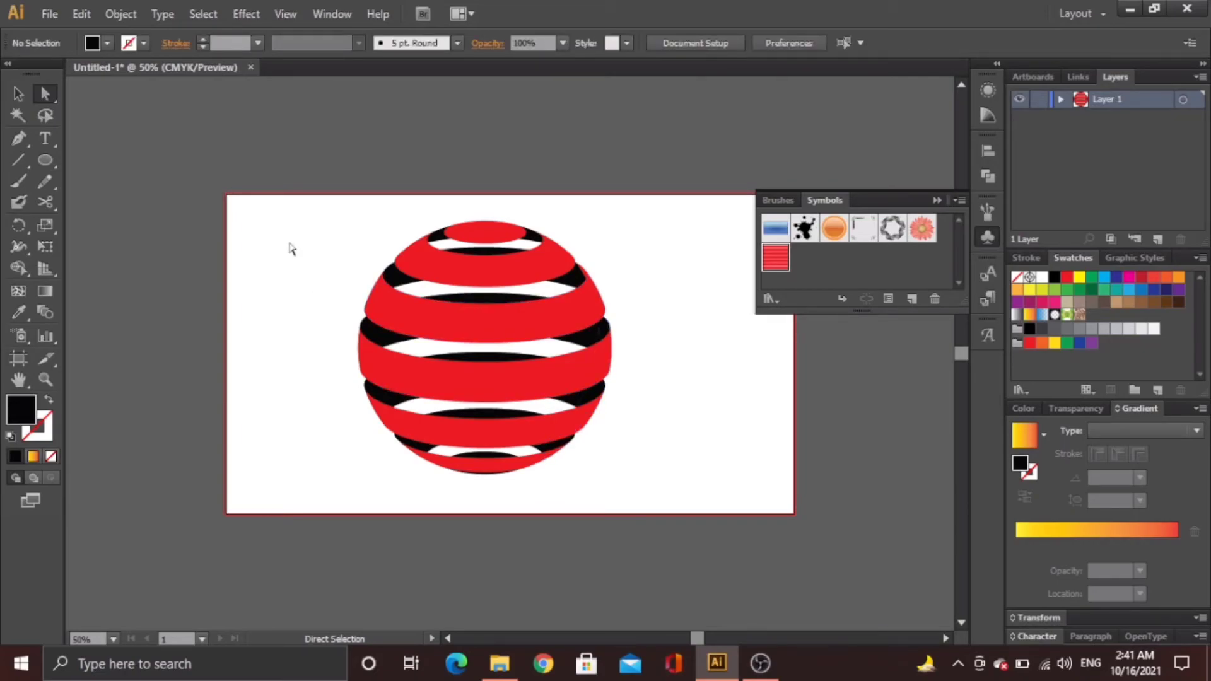
Step: Try to group all the red and black pieces of the sphere
{"action": "left_click_drag", "start_coordinate": [381, 209], "coordinate": [576, 497]}
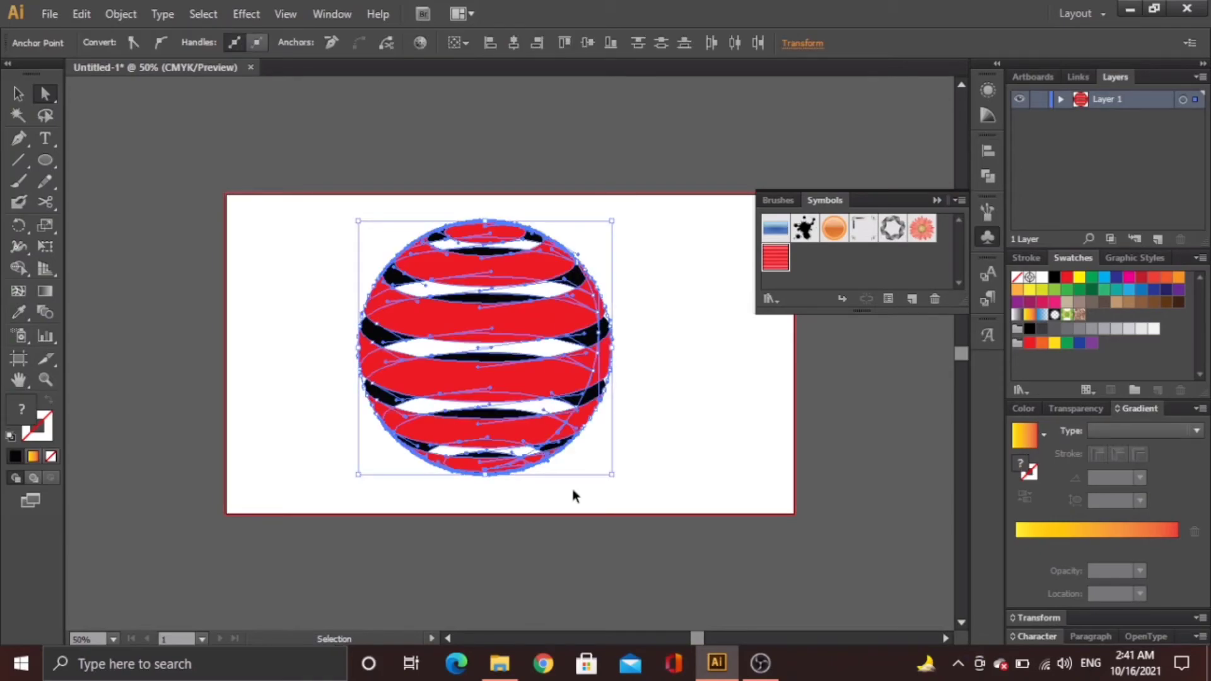
{"action": "key", "text": "ctrl+g"}
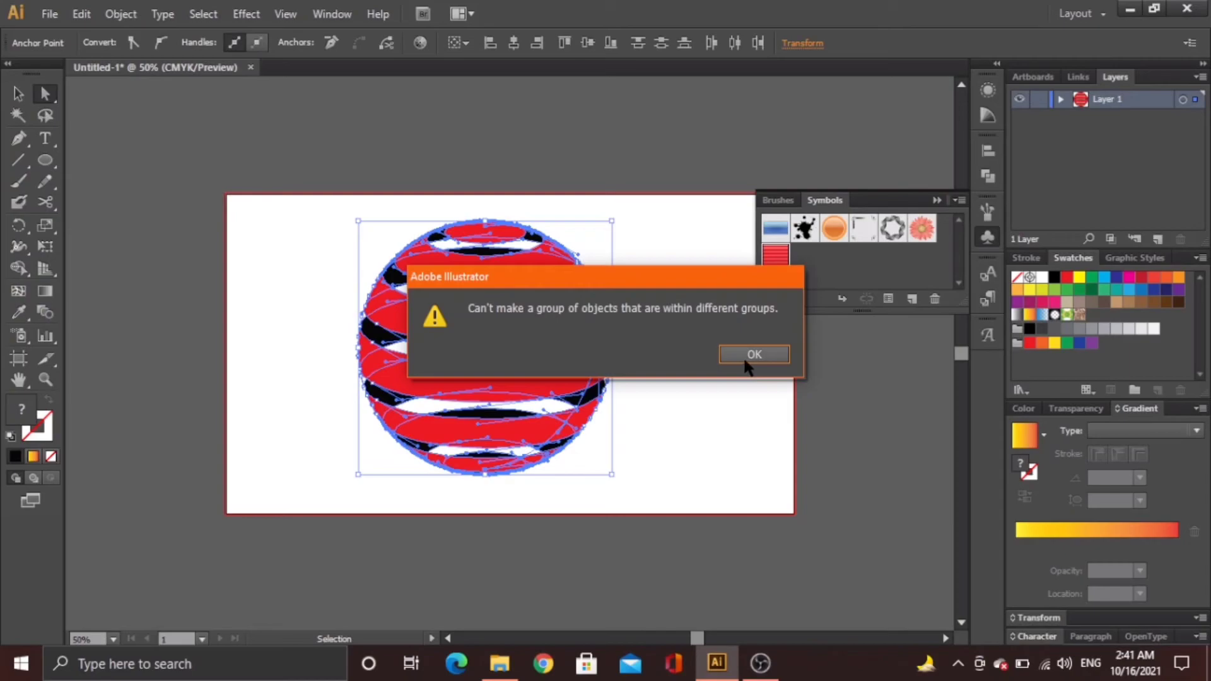
{"action": "left_click", "coordinate": [748, 359]}
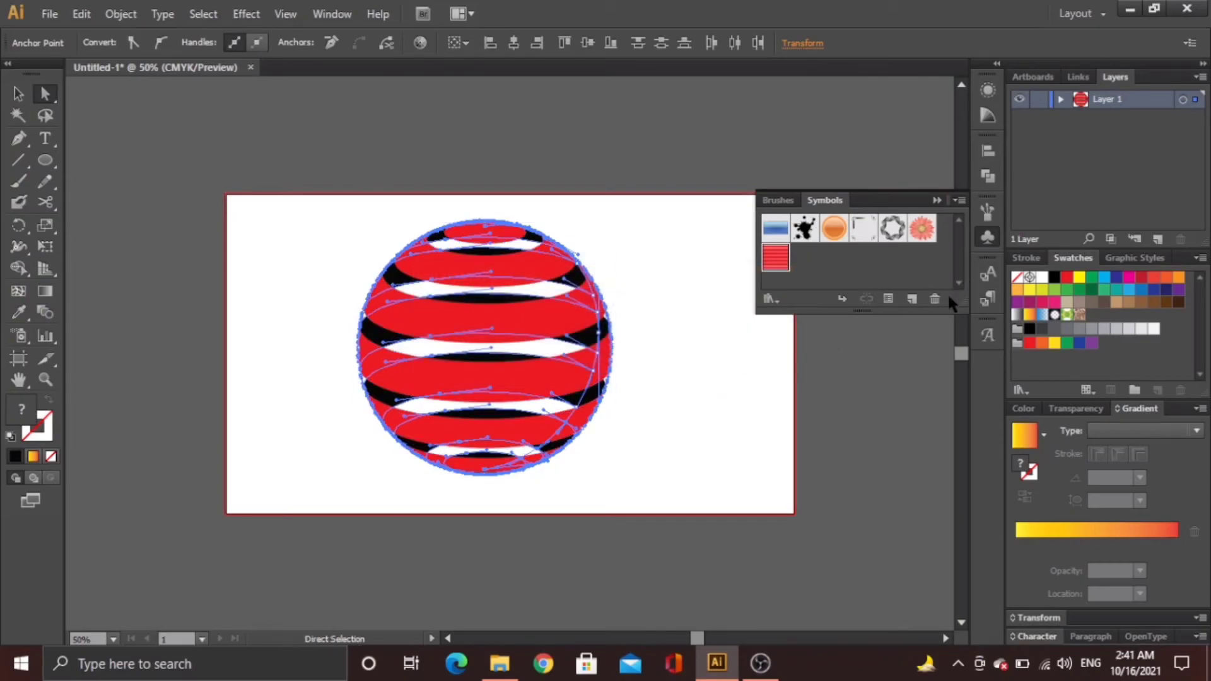
Step: Collapse the symbol library, deselect the sphere and switch to the Rectangle tool
{"action": "left_click", "coordinate": [938, 200]}
{"action": "left_click", "coordinate": [734, 339]}
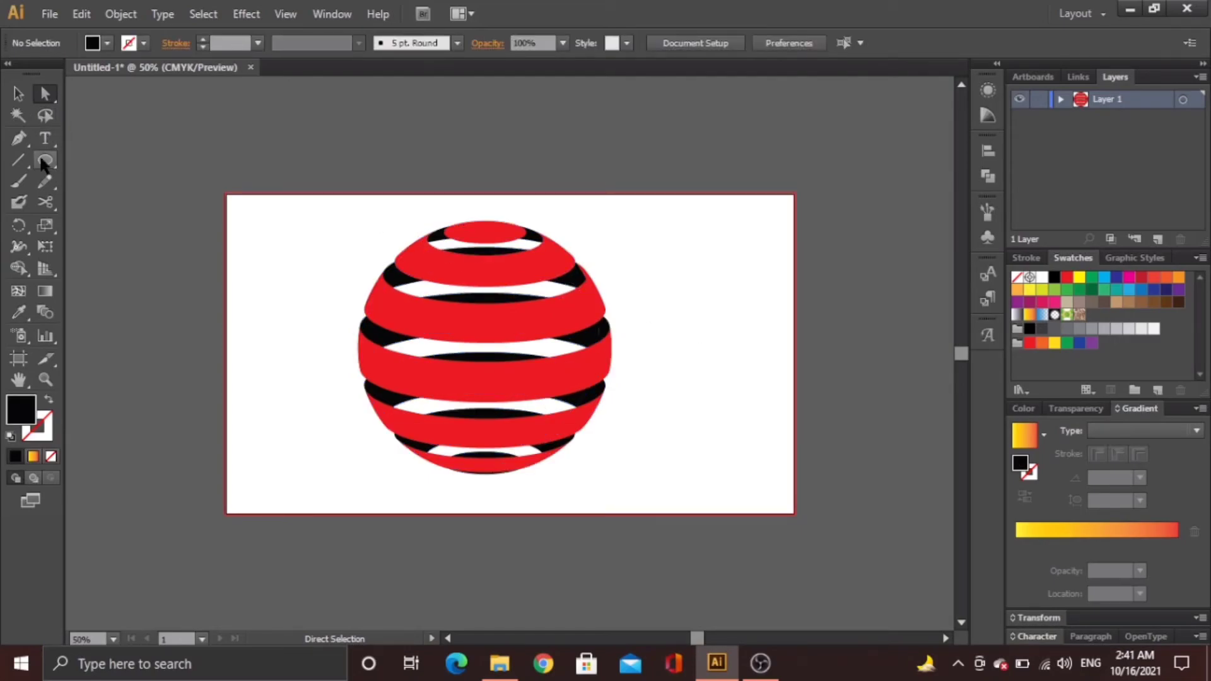
{"action": "left_click_drag", "start_coordinate": [43, 163], "coordinate": [101, 157]}
{"action": "key", "text": "m"}
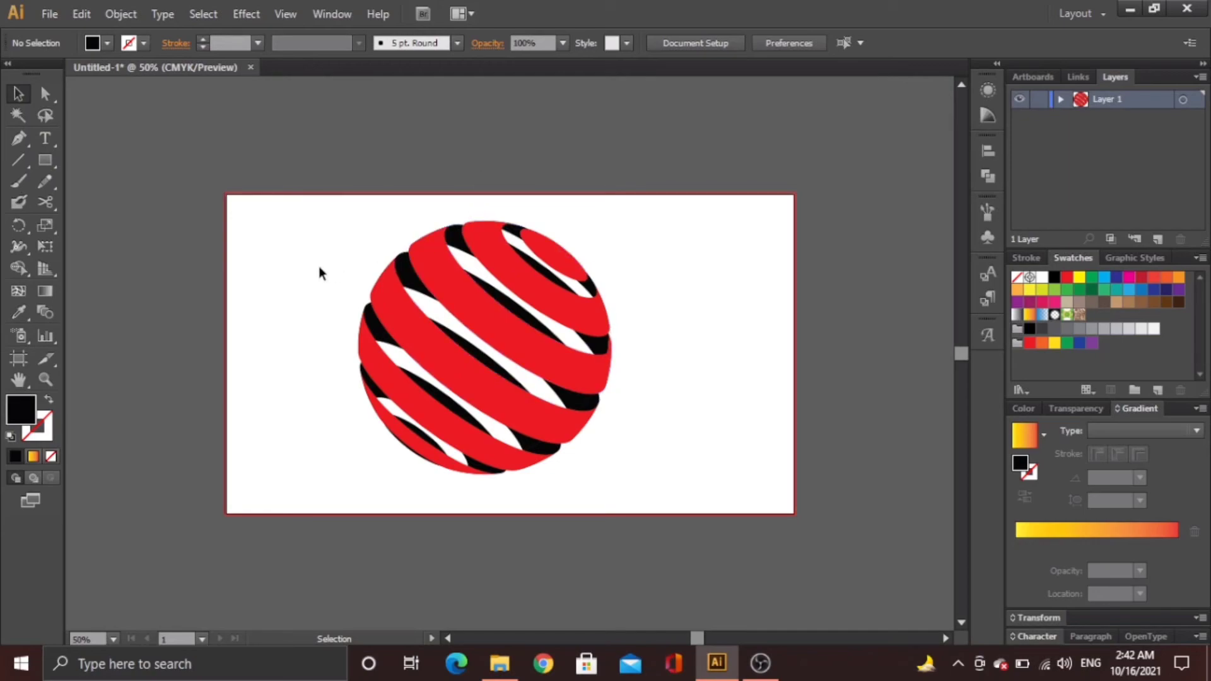
Step: Select the whole tilted sphere, move it slightly right and down on the artboard, and deselect it
{"action": "left_click_drag", "start_coordinate": [320, 273], "coordinate": [665, 453]}
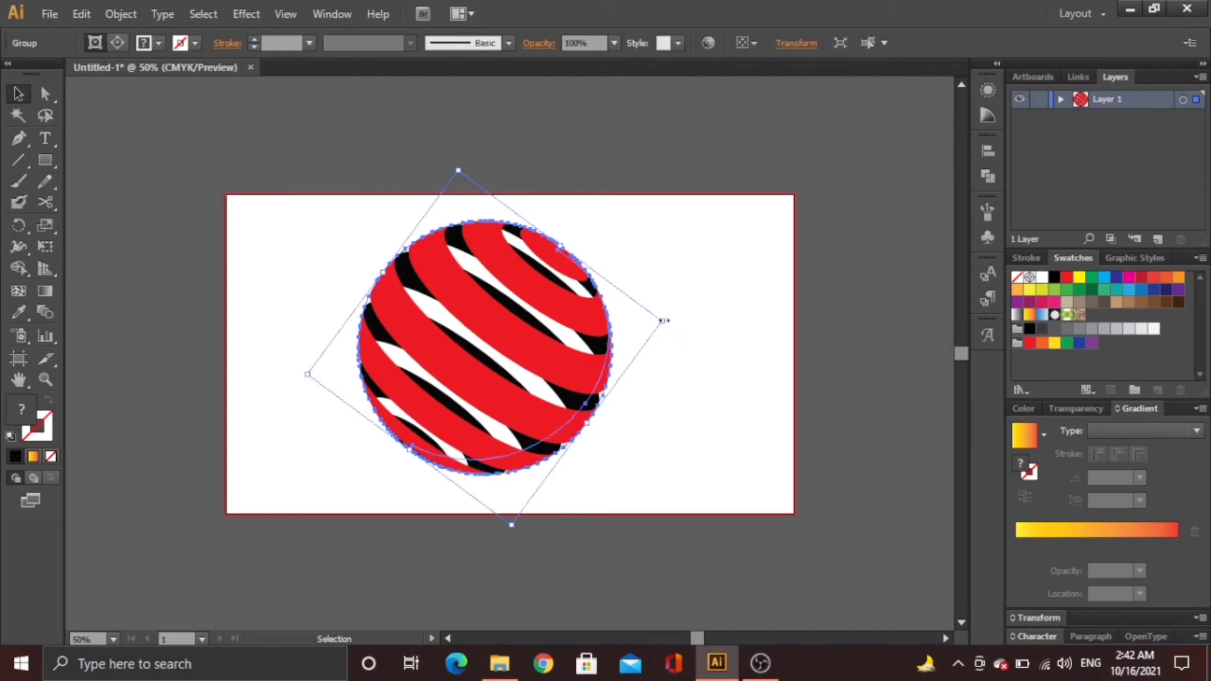
{"action": "left_click_drag", "start_coordinate": [518, 367], "coordinate": [558, 379]}
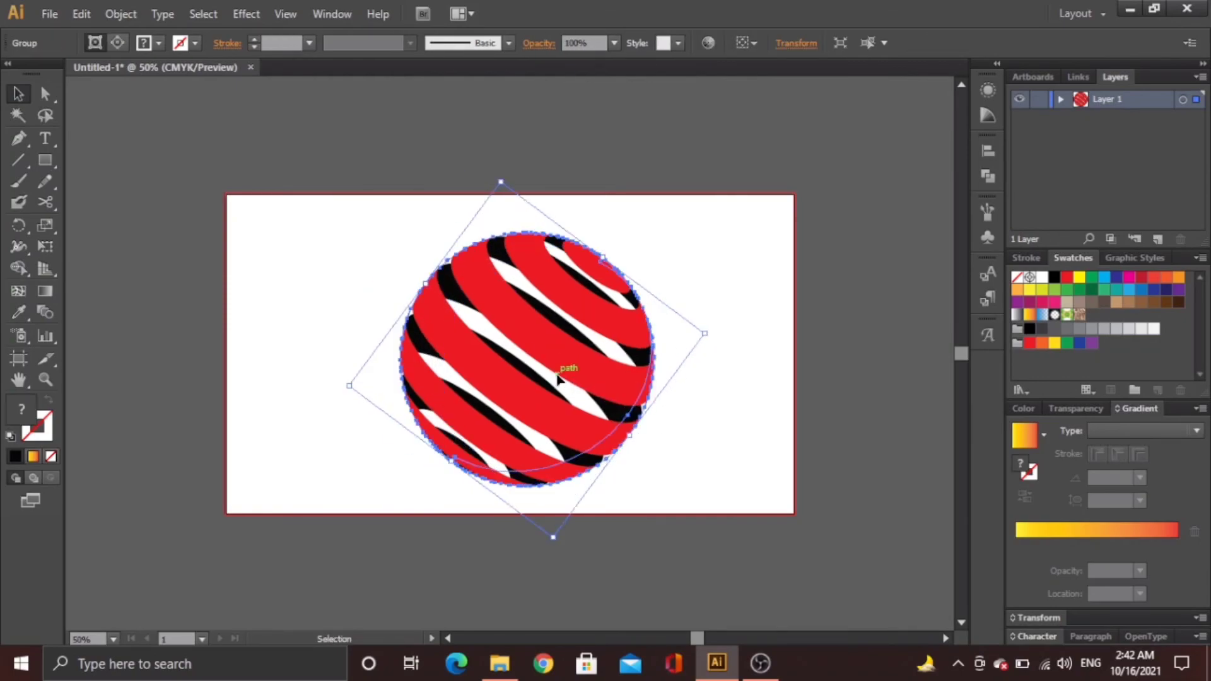
{"action": "left_click", "coordinate": [761, 458]}
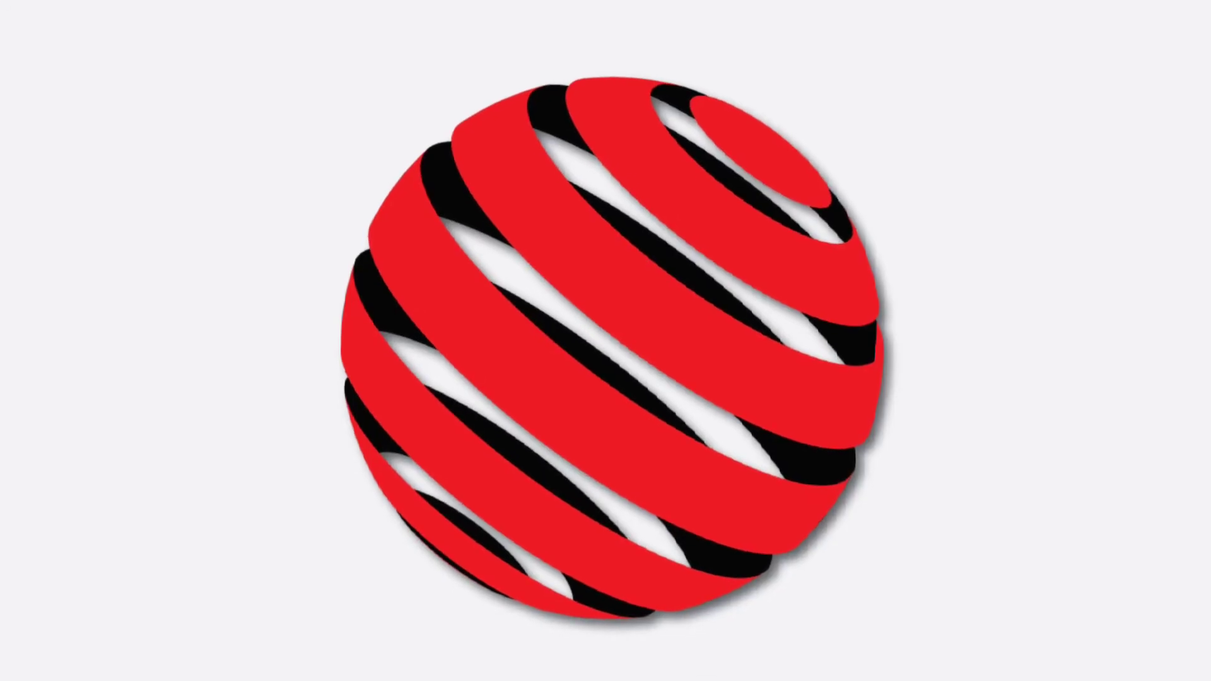